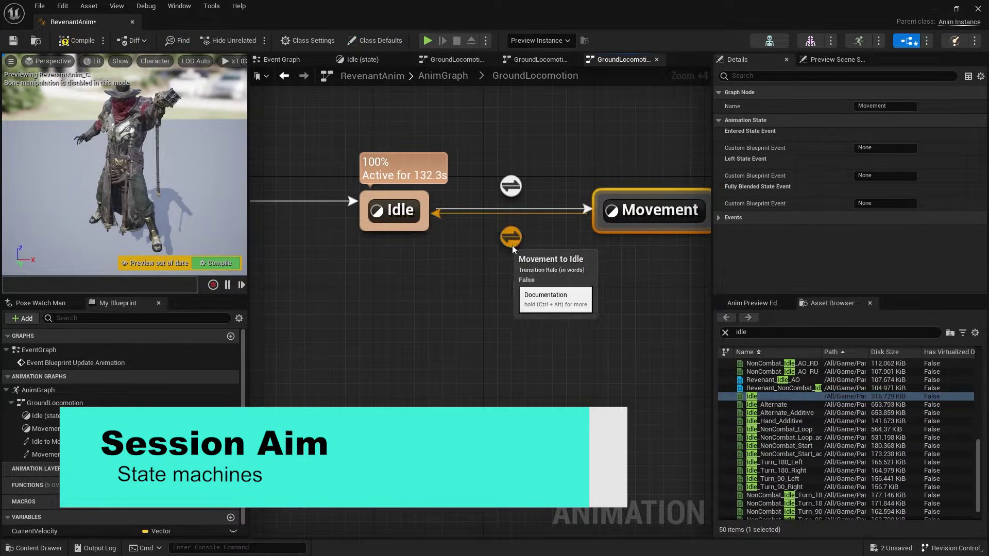
pyautogui.moveTo(589, 267); pyautogui.dragTo(517, 267, button='right')
pyautogui.click(443, 76)
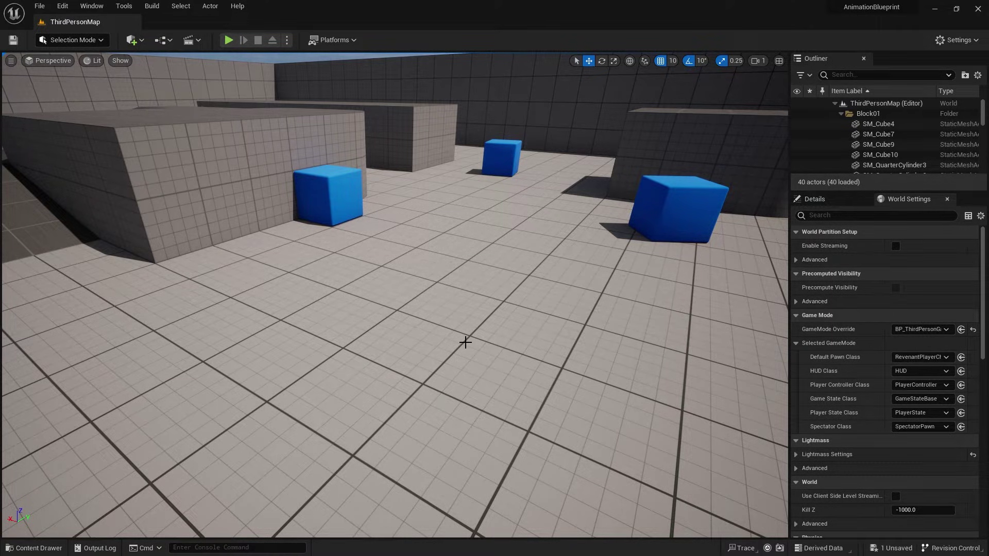
pyautogui.moveTo(456, 352); pyautogui.dragTo(530, 347, button='right')
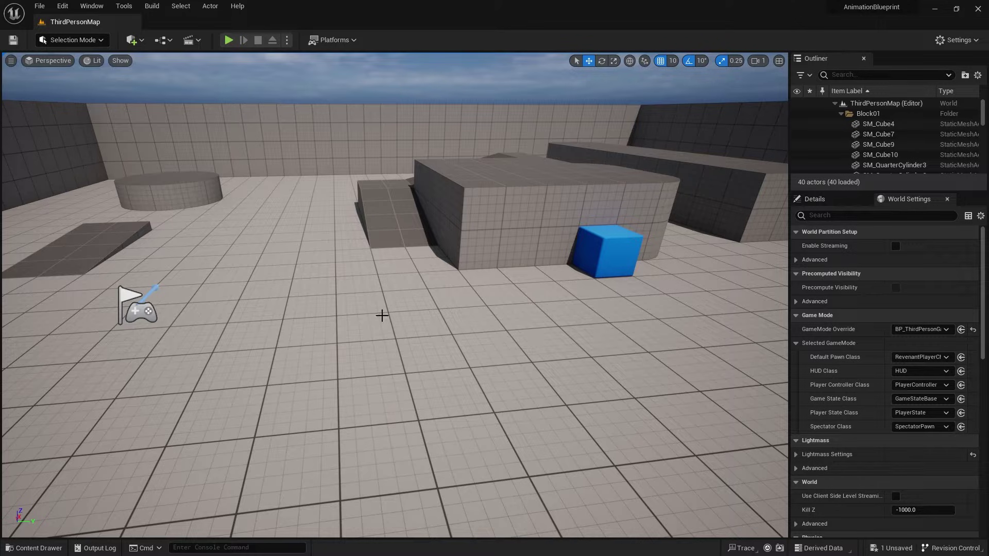
pyautogui.moveTo(306, 325); pyautogui.dragTo(369, 293, button='right')
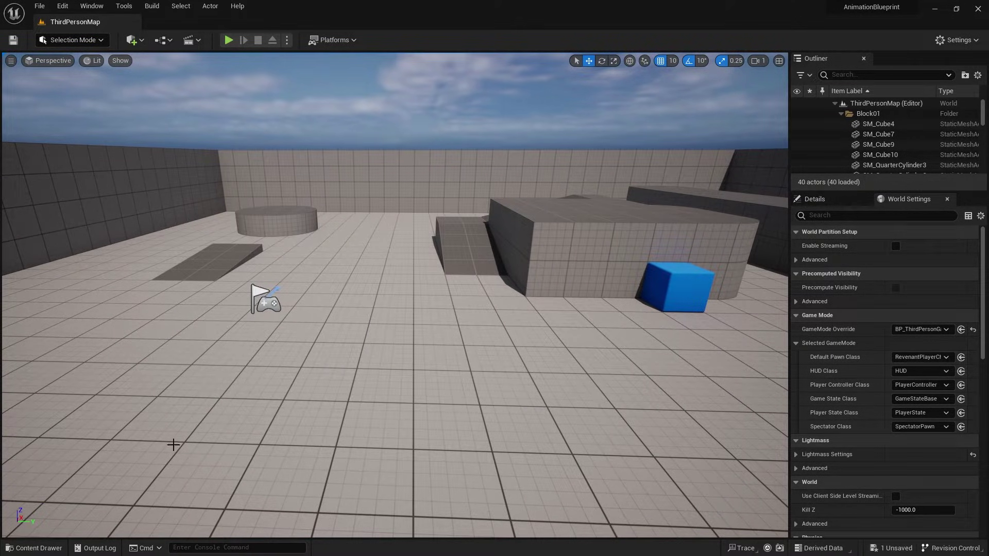
# Play-test the level by running the Revenant character around the map, and end the play session
pyautogui.click(34, 548)
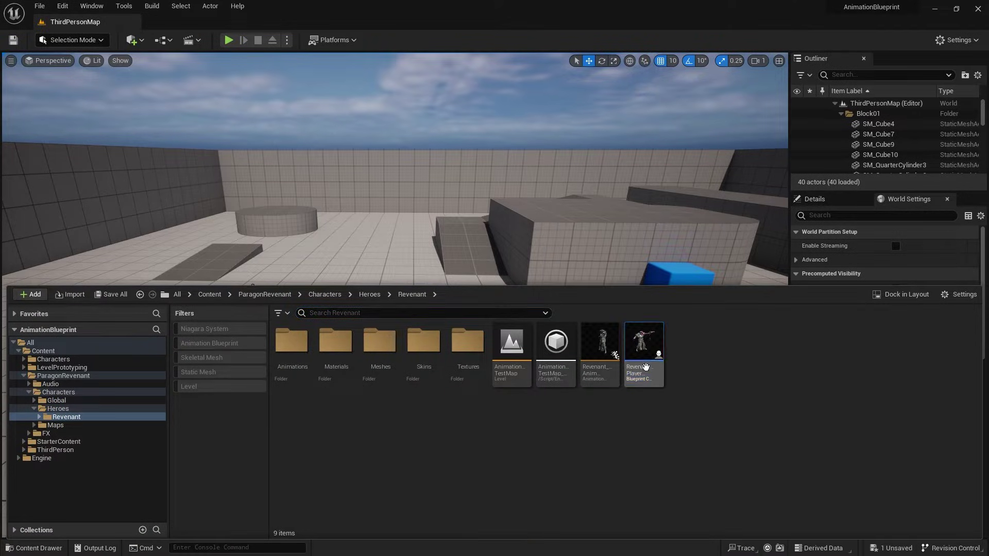
pyautogui.click(229, 40)
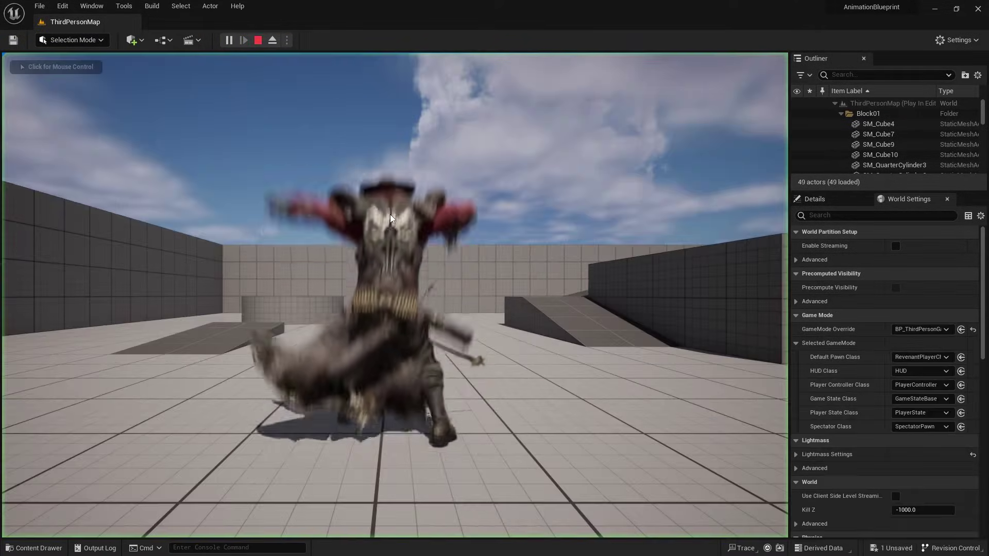
pyautogui.press('w')
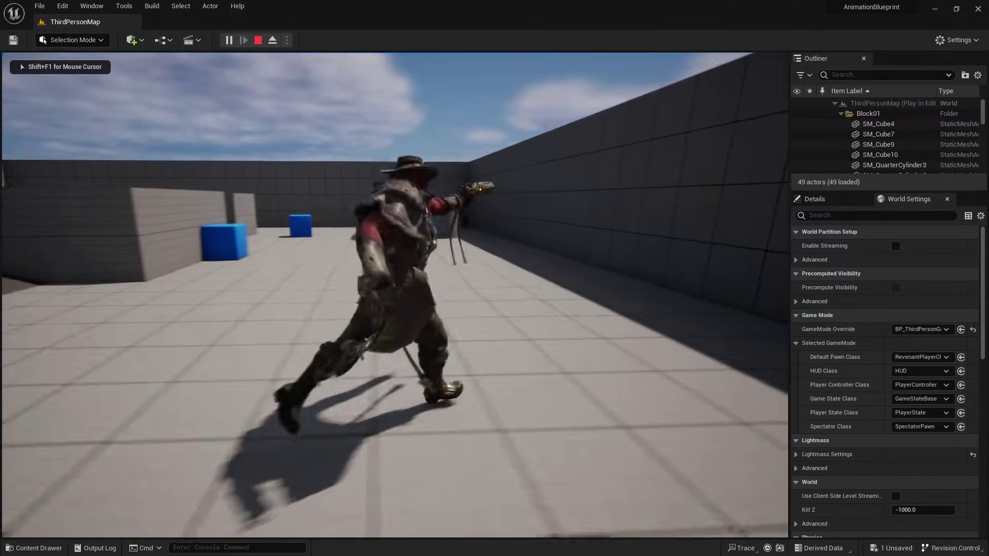
pyautogui.press('w')
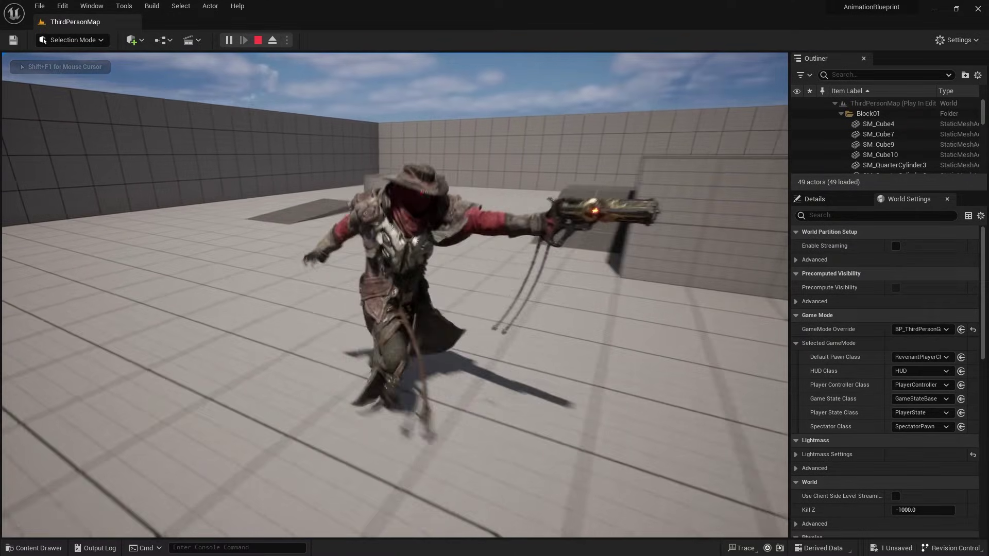
pyautogui.press('w')
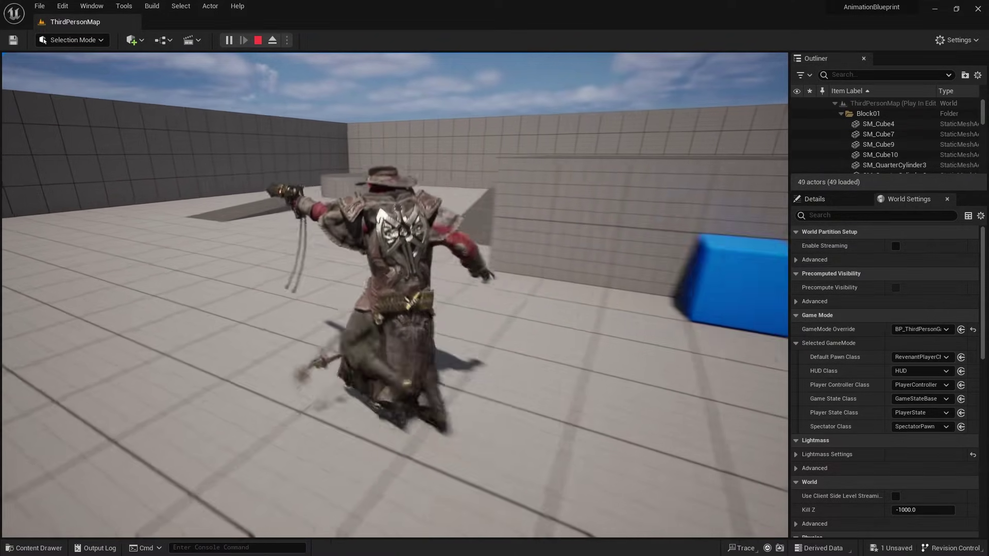
pyautogui.press('w')
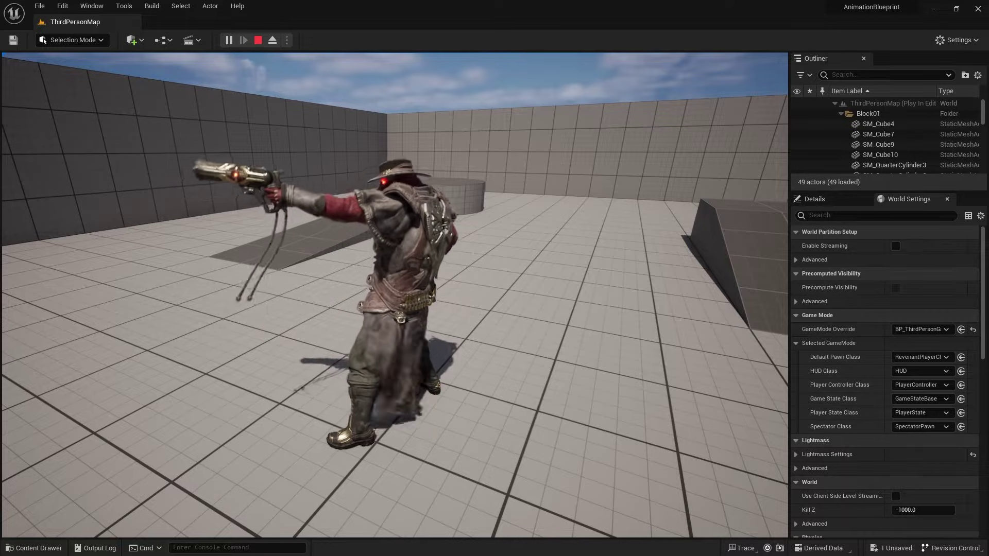
pyautogui.press('w')
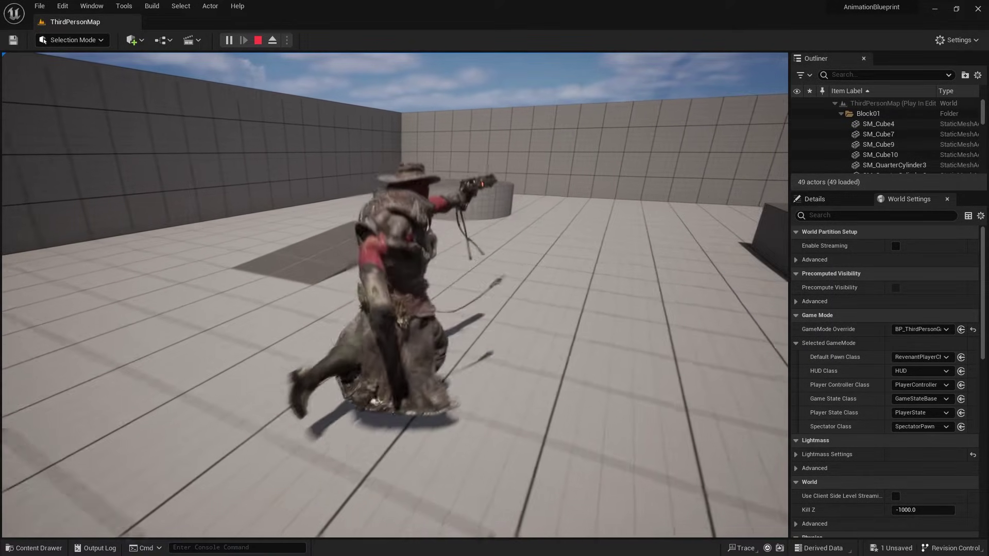
pyautogui.press('w')
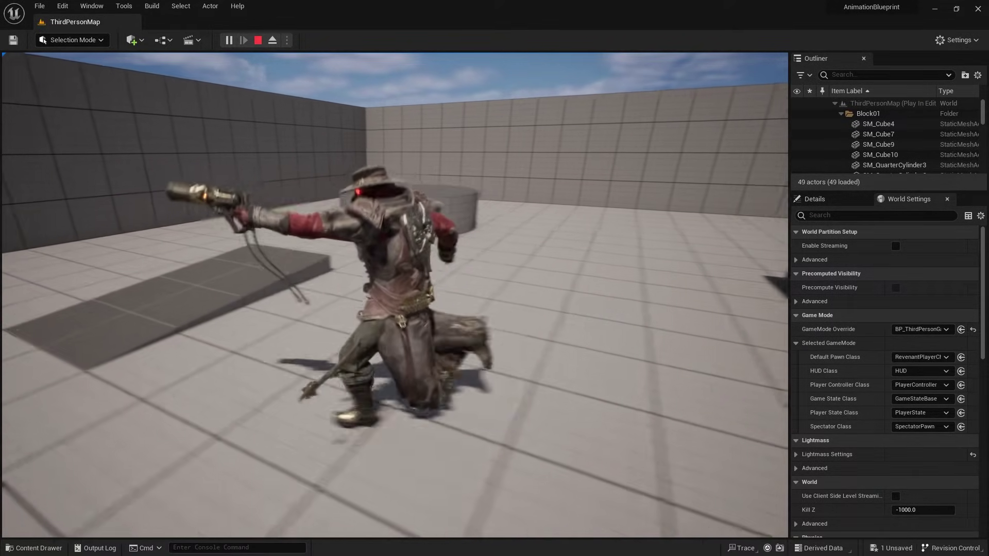
pyautogui.press('w')
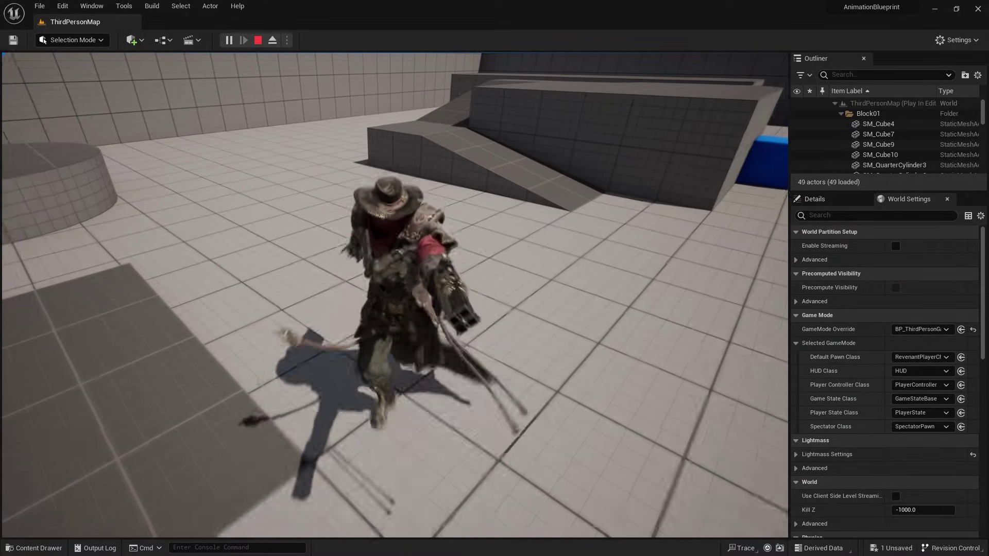
pyautogui.press('Escape')
# Create an Animation Blueprint for Revenant_Skeleton in the Content folder and name it RevenantAnim
pyautogui.click(57, 550)
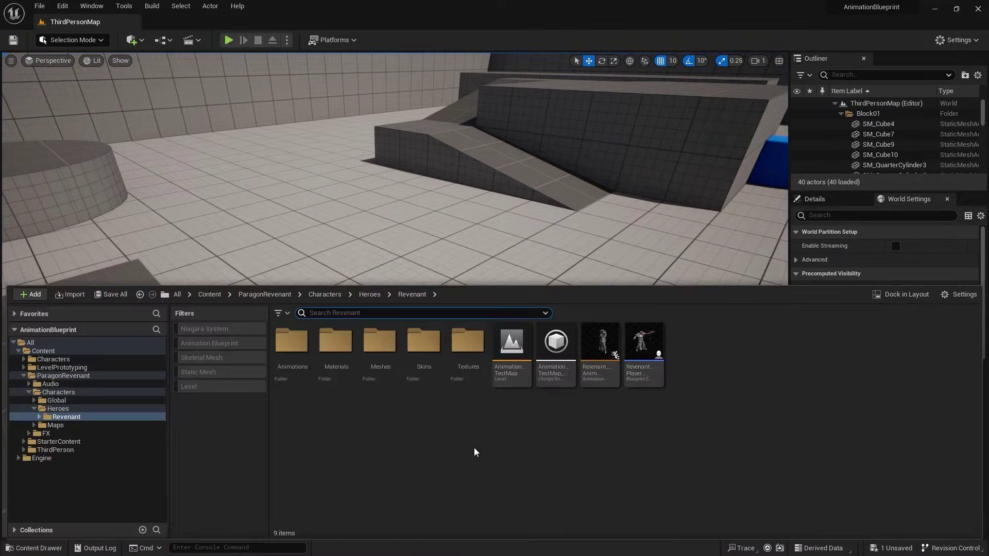
pyautogui.click(210, 295)
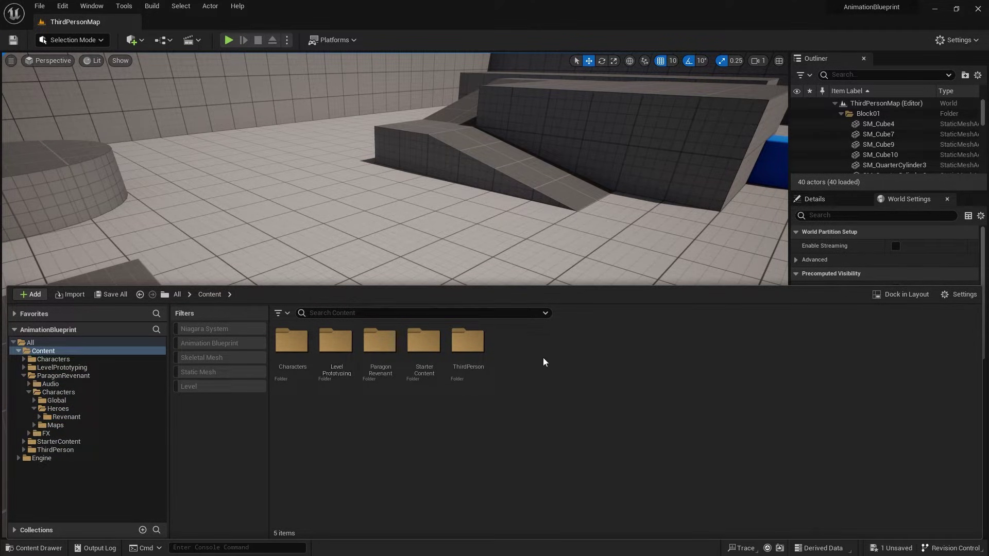
pyautogui.rightClick(524, 361)
pyautogui.moveTo(553, 353)
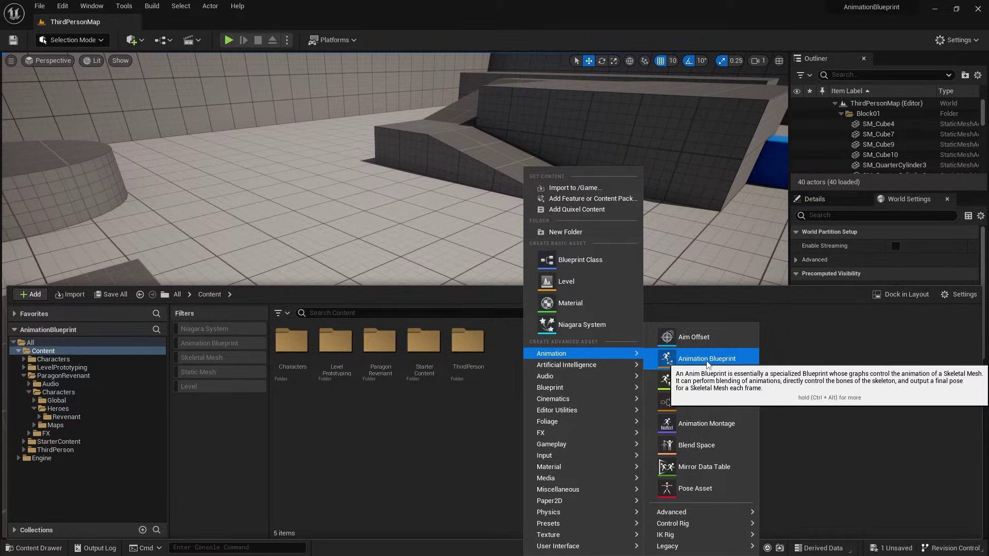
pyautogui.click(744, 359)
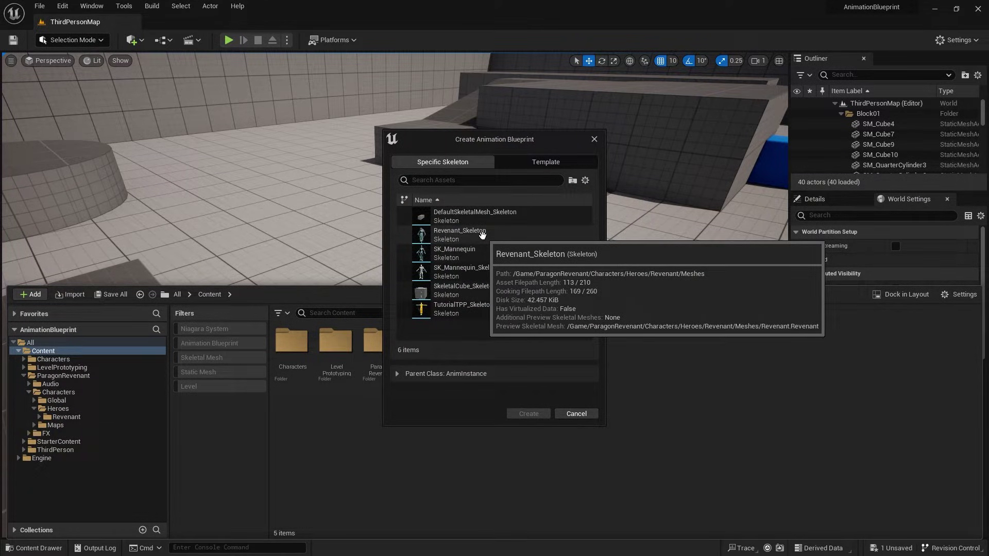
pyautogui.click(471, 235)
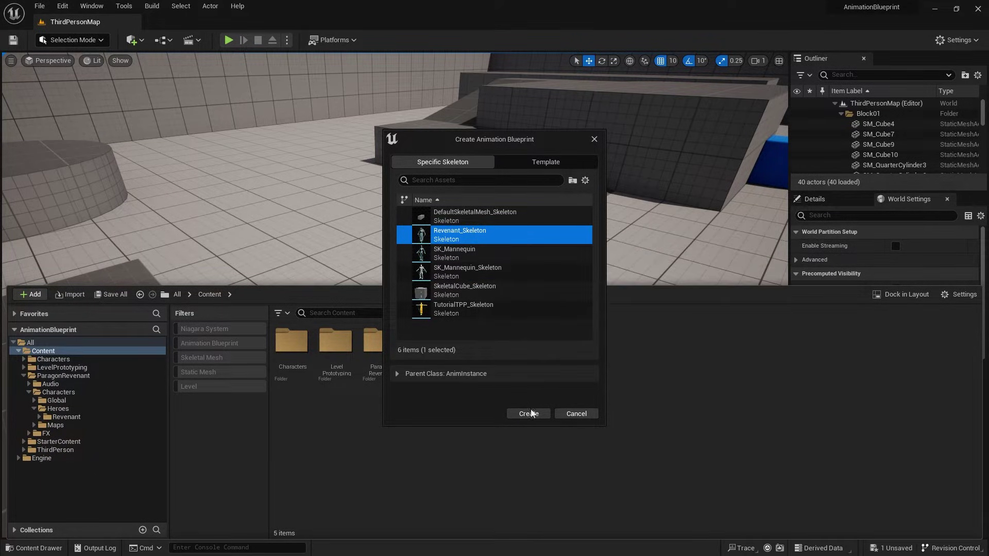
pyautogui.click(530, 414)
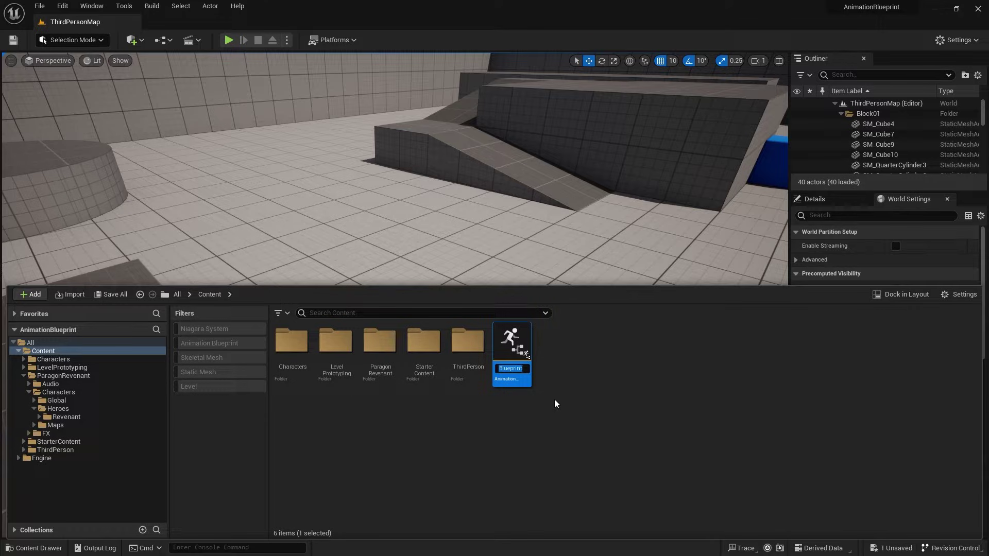
pyautogui.write('Revenant_AnimBP')
pyautogui.press('Return')
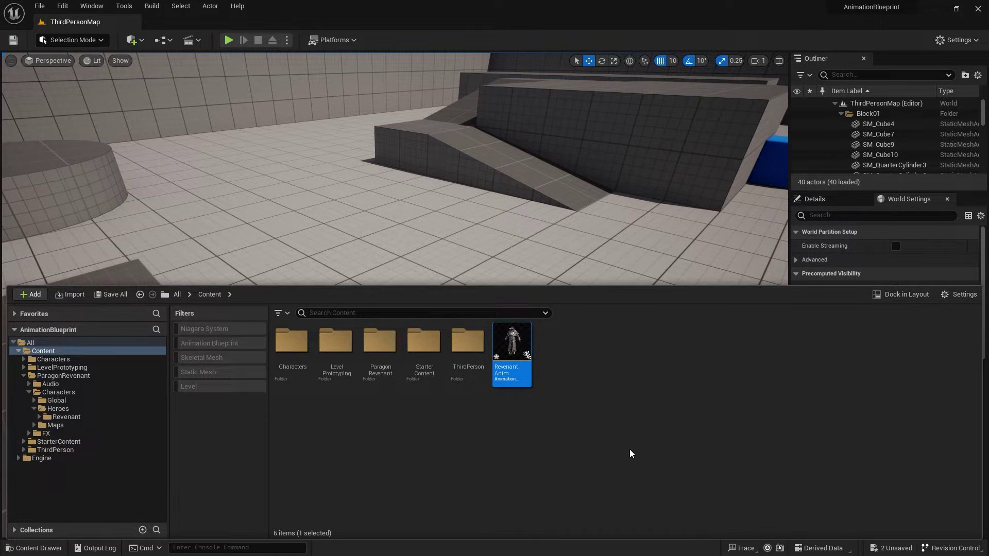
# Open the RevenantAnim blueprint and examine the Output Pose node in its AnimGraph
pyautogui.doubleClick(515, 339)
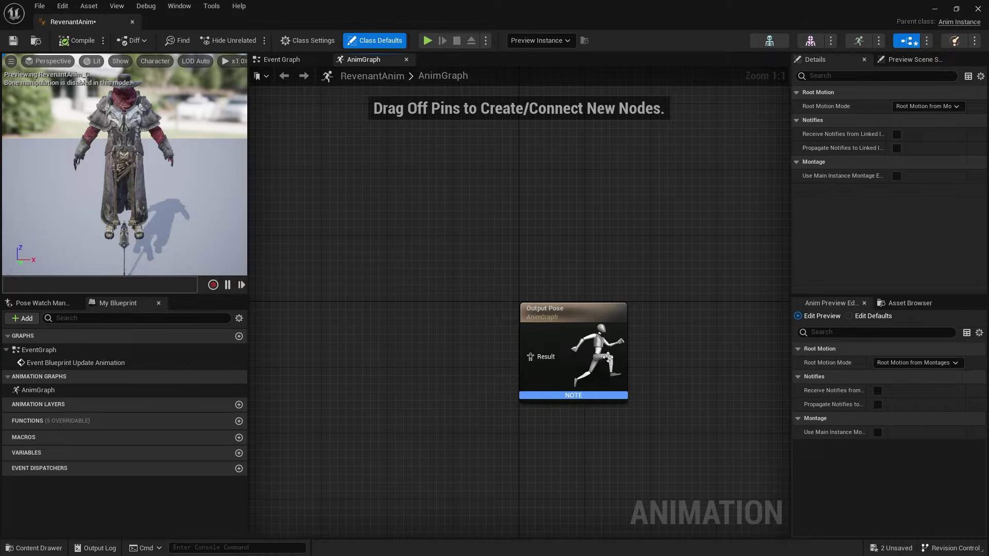
pyautogui.press('Home')
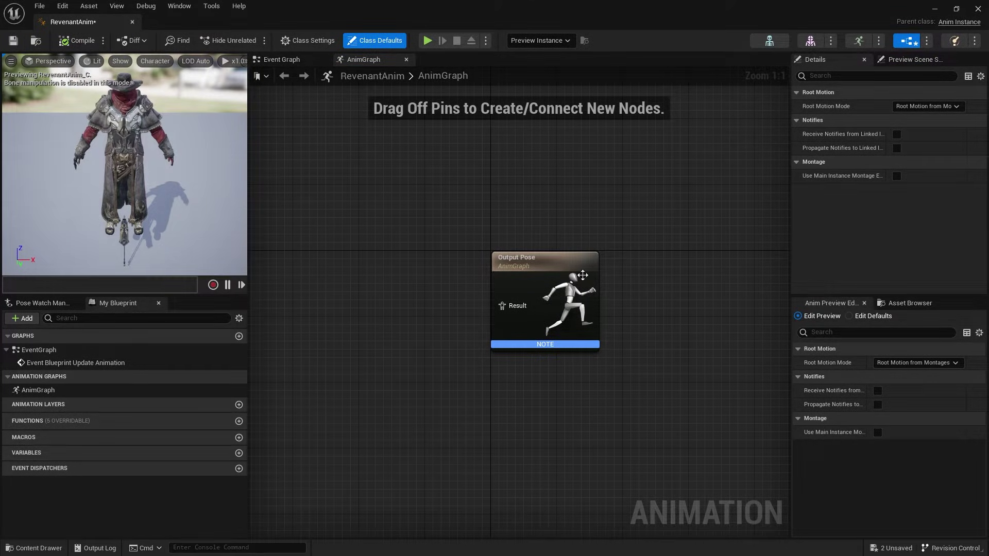
pyautogui.moveTo(457, 384); pyautogui.dragTo(308, 270)
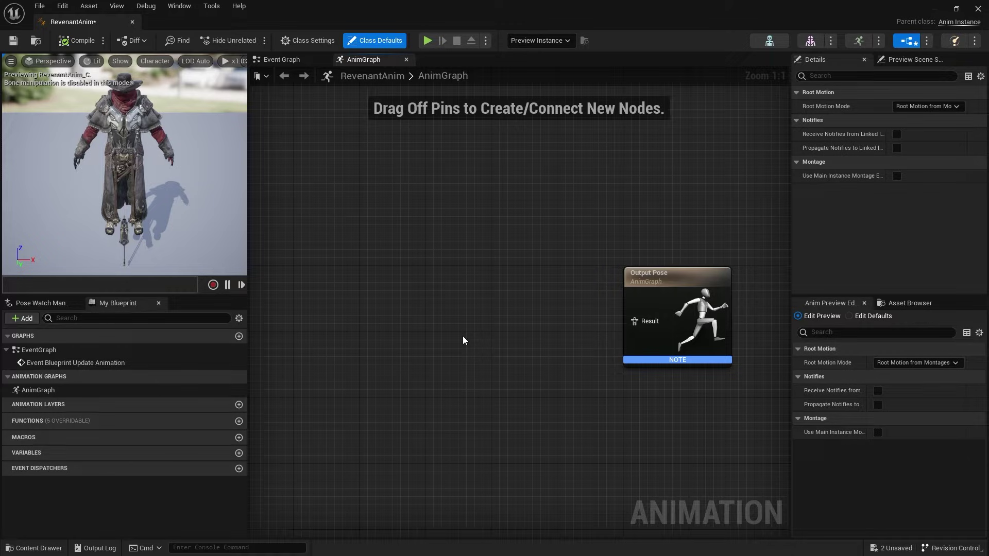
pyautogui.moveTo(463, 340); pyautogui.dragTo(393, 320, button='right')
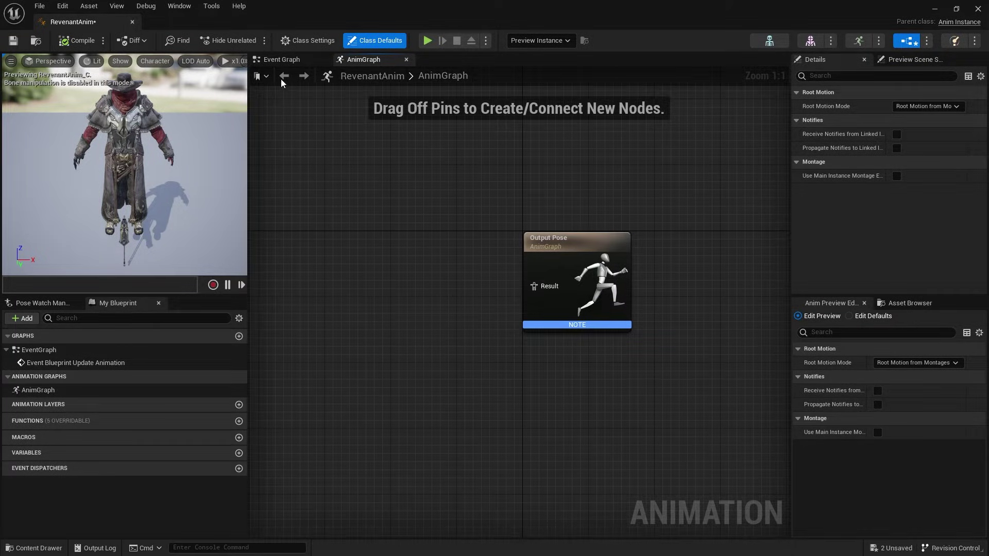
# Examine the Event Graph's Event Blueprint Update Animation and Try Get Pawn Owner nodes and the character preview
pyautogui.click(284, 60)
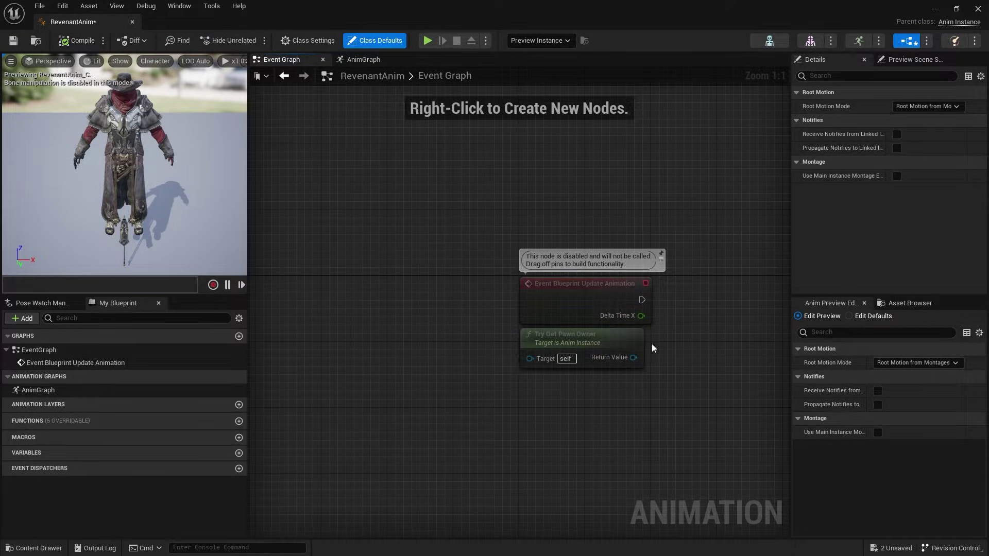
pyautogui.moveTo(652, 348); pyautogui.dragTo(508, 314, button='right')
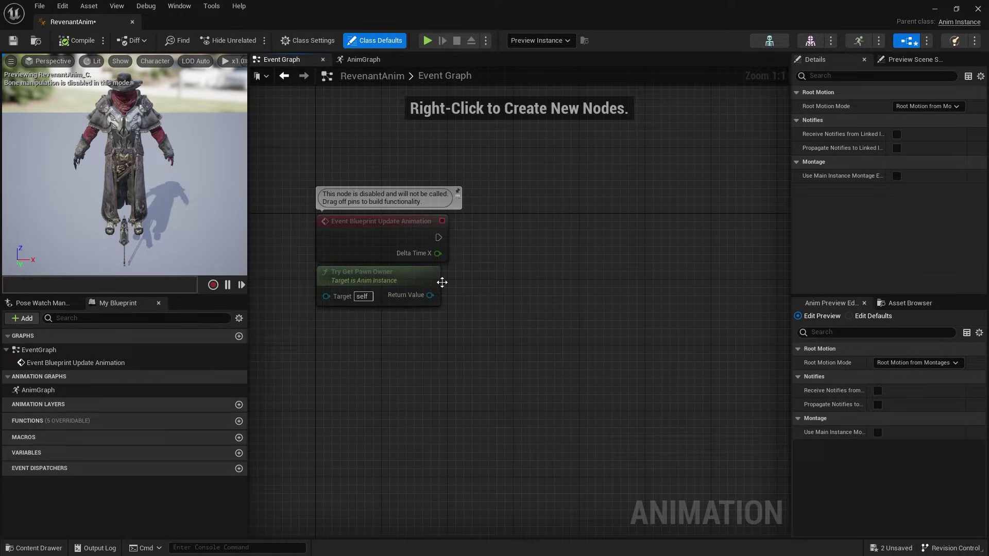
pyautogui.moveTo(467, 333); pyautogui.dragTo(308, 206)
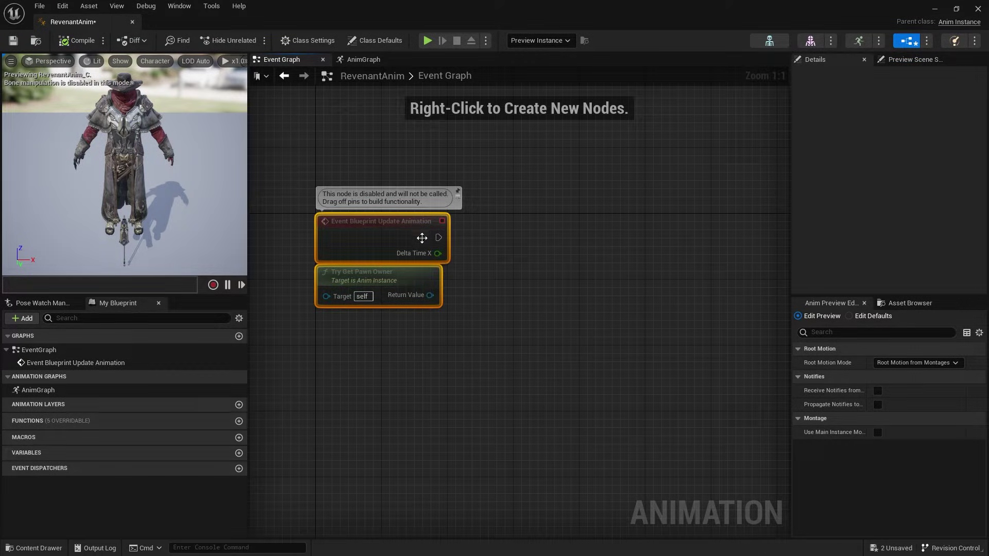
pyautogui.moveTo(225, 417)
pyautogui.moveTo(157, 188)
pyautogui.mouseDown()
pyautogui.moveTo(186, 190)
pyautogui.moveTo(139, 187)
pyautogui.moveTo(172, 194)
pyautogui.mouseUp()
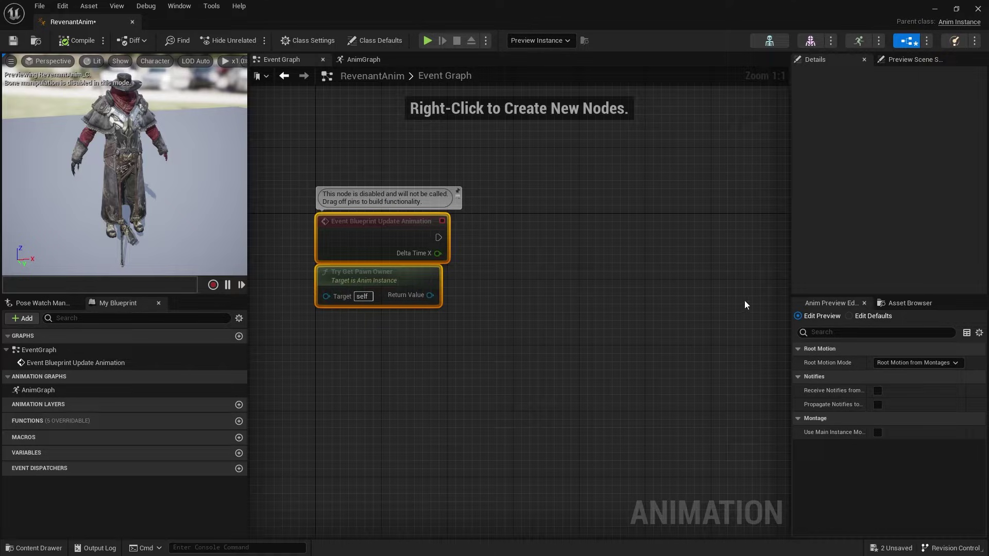
# Widen the area holding the details and assets, and look through the animation assets available for the Revenant skeleton
pyautogui.moveTo(791, 268); pyautogui.dragTo(756, 270)
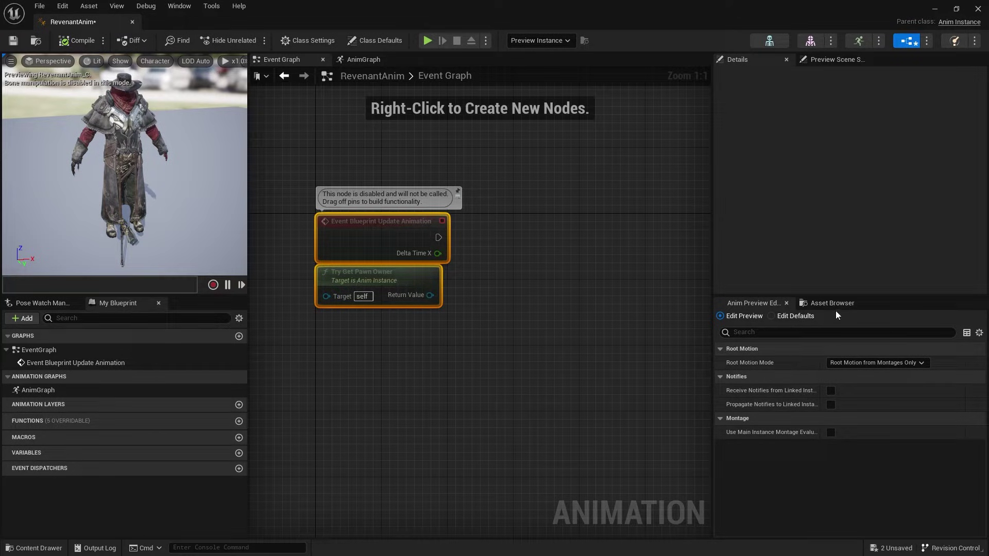
pyautogui.click(863, 306)
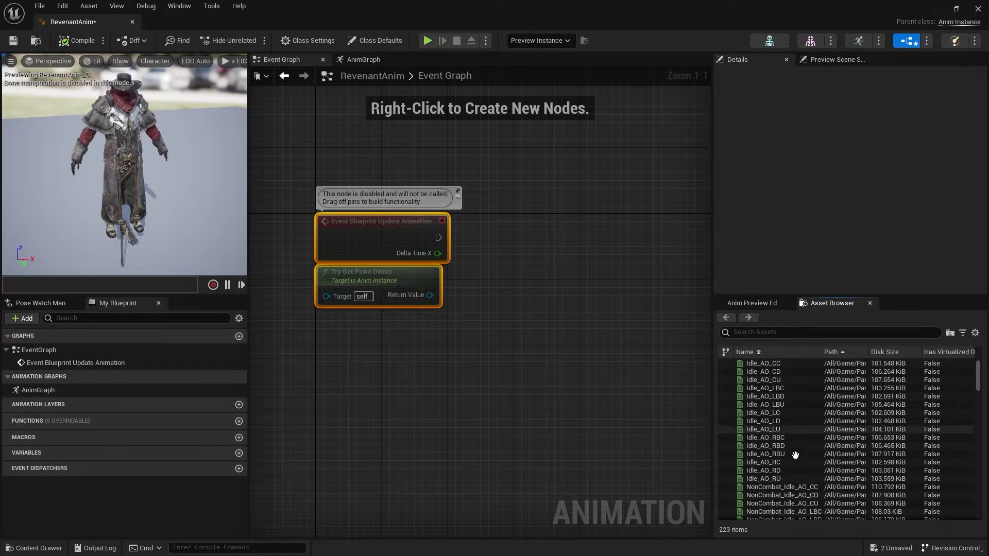
pyautogui.moveTo(778, 486)
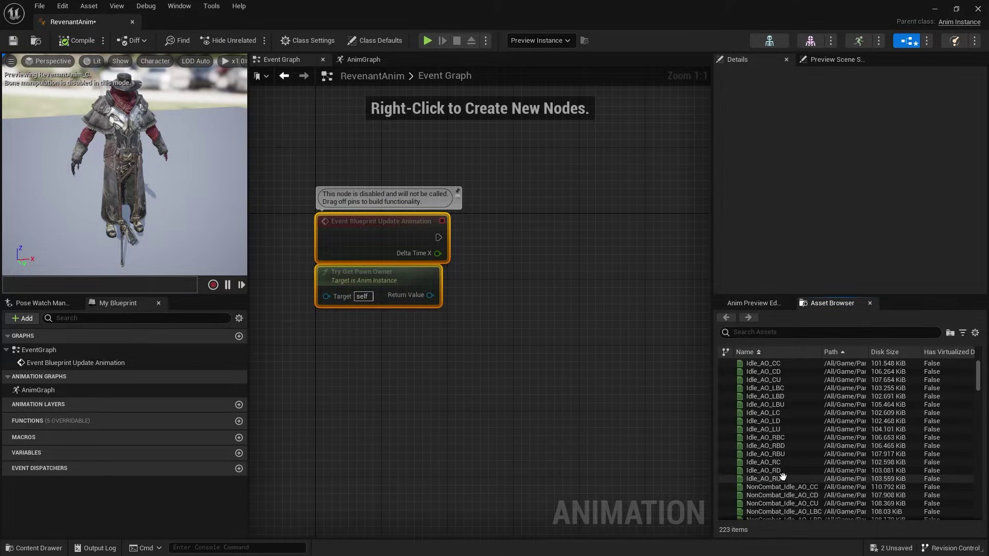
pyautogui.scroll(-10, 780, 479)
pyautogui.scroll(-15, 783, 465)
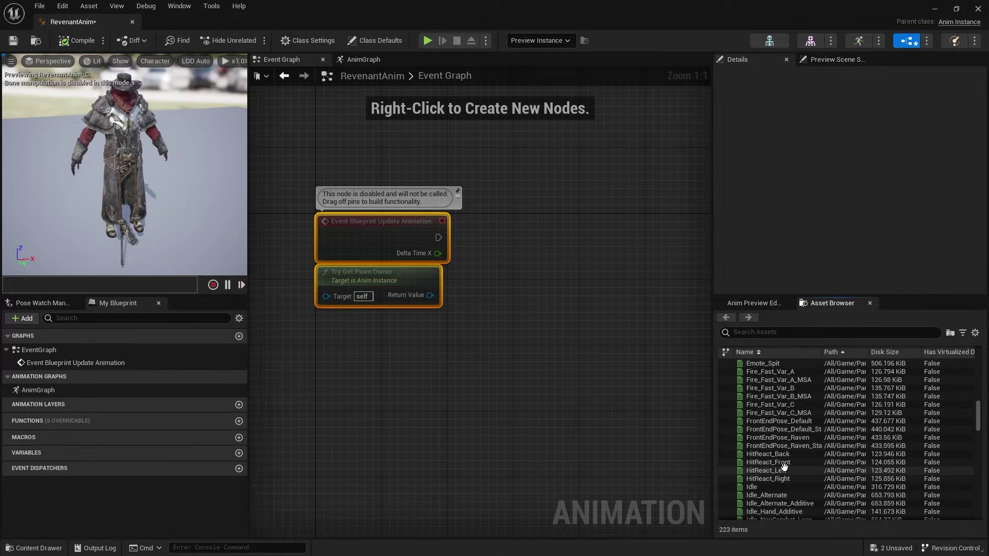
pyautogui.scroll(-20, 786, 467)
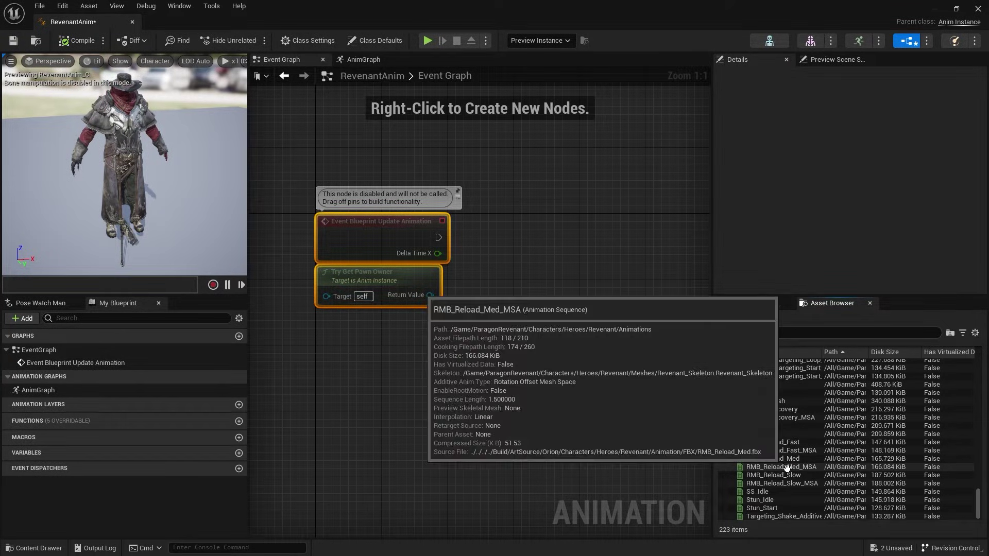
pyautogui.moveTo(977, 507); pyautogui.dragTo(975, 378)
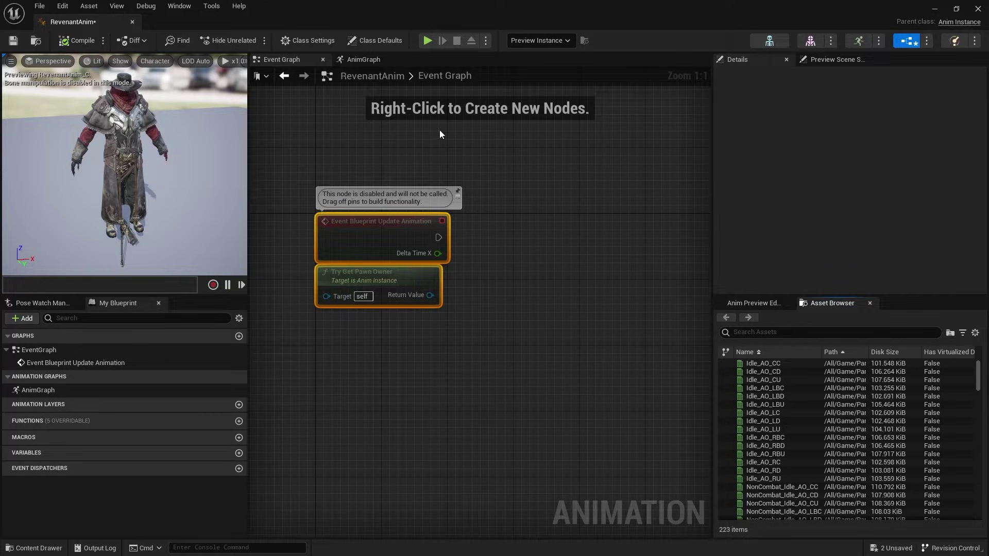
# Add a State Machine node to the AnimGraph and name it GroundLocomotion
pyautogui.click(374, 60)
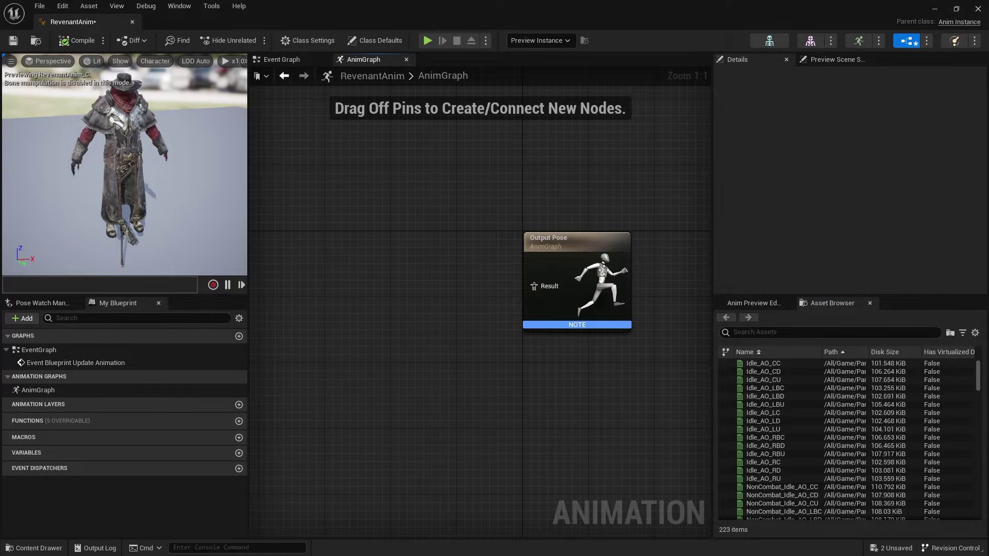
pyautogui.rightClick(383, 201)
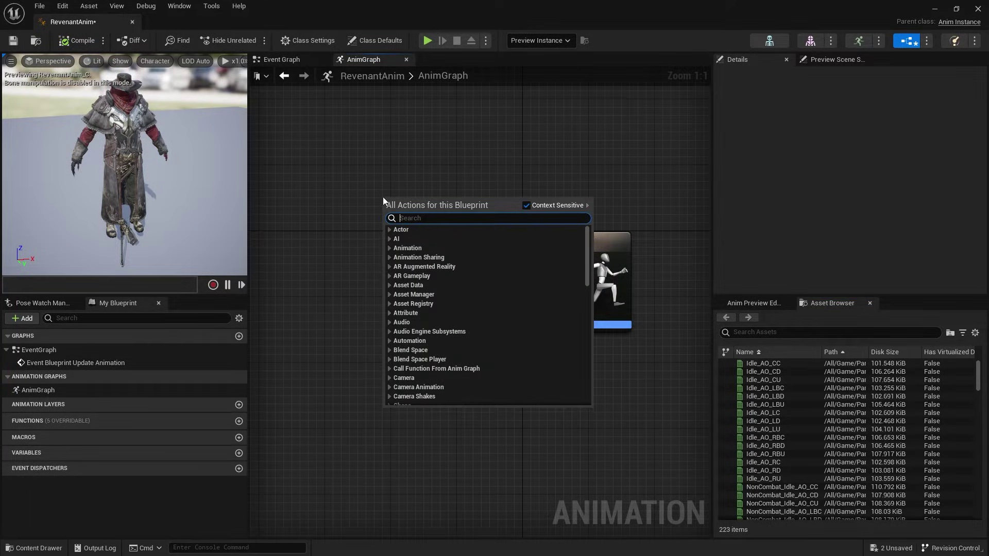
pyautogui.write('state machine')
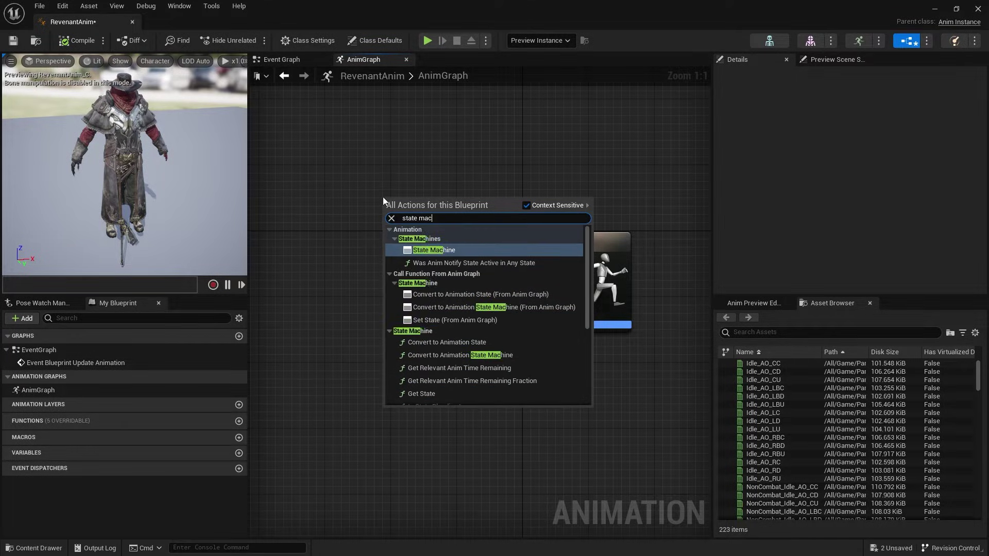
pyautogui.click(436, 251)
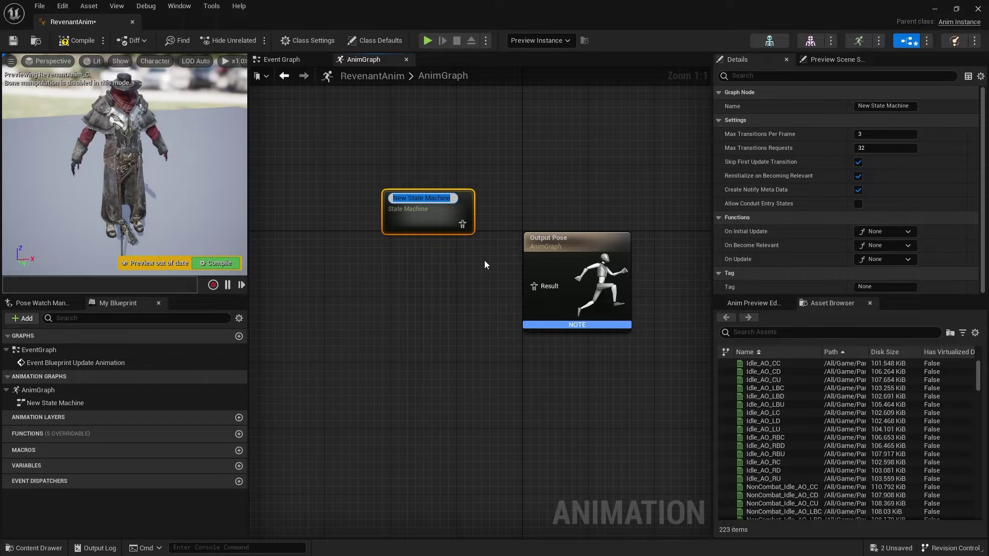
pyautogui.write('Gr')
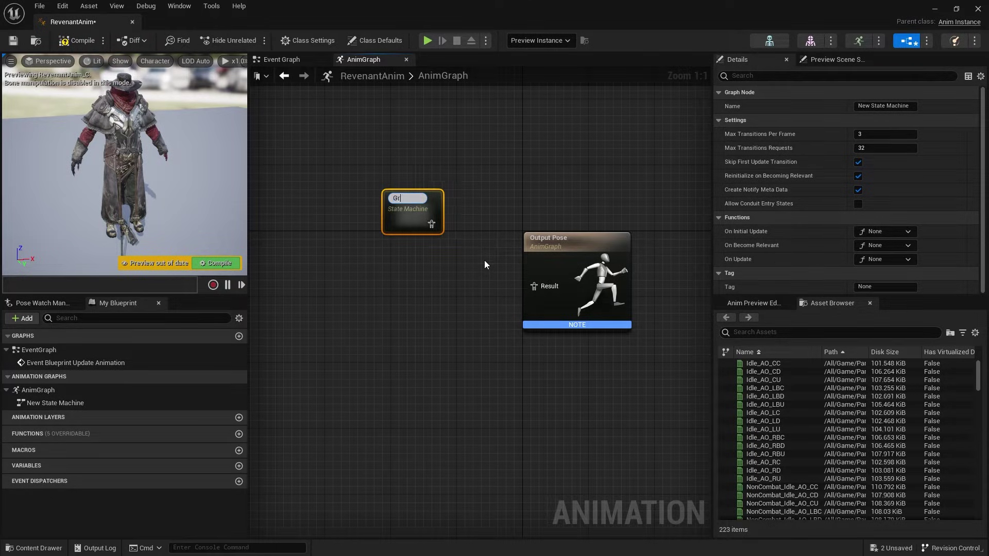
pyautogui.write('oundLocomotion')
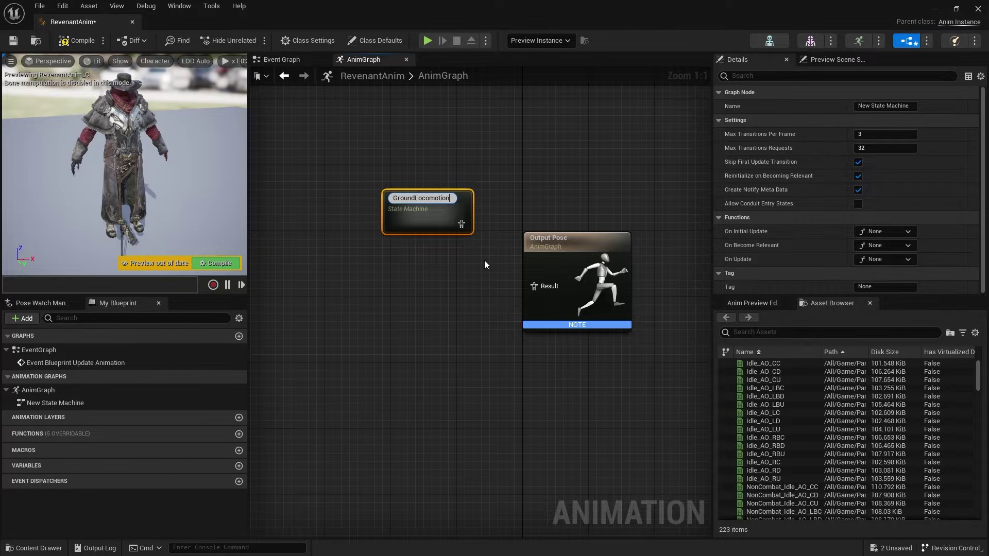
pyautogui.press('Return')
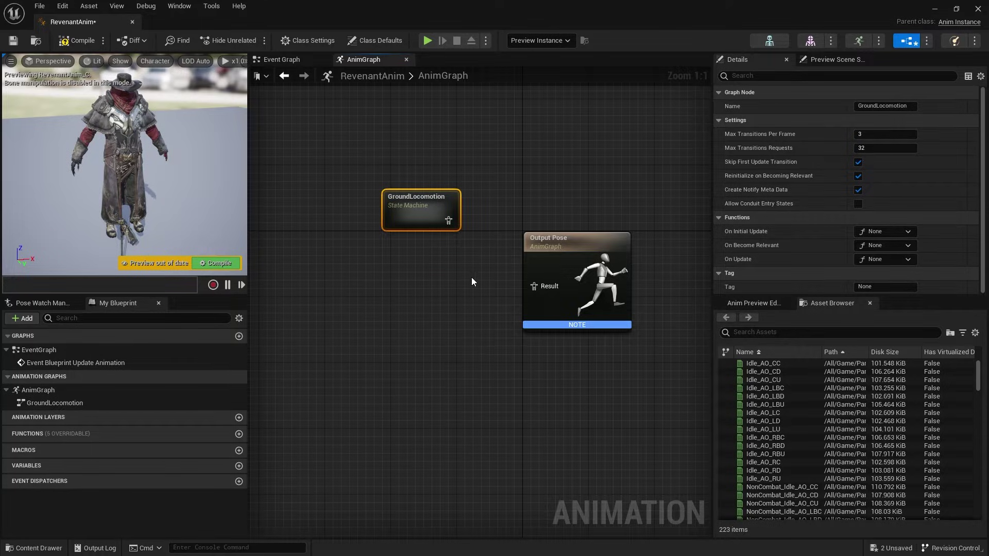
# Open the GroundLocomotion state machine and add a state named Idle connected from Entry
pyautogui.moveTo(471, 277); pyautogui.dragTo(546, 324, button='right')
pyautogui.moveTo(546, 314); pyautogui.dragTo(368, 222)
pyautogui.doubleClick(397, 237)
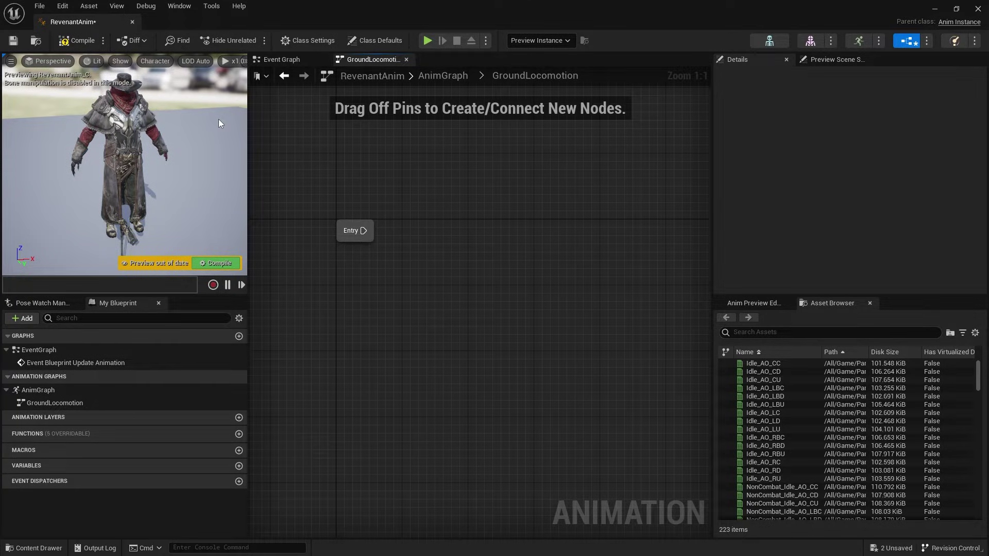
pyautogui.moveTo(362, 232); pyautogui.dragTo(465, 232)
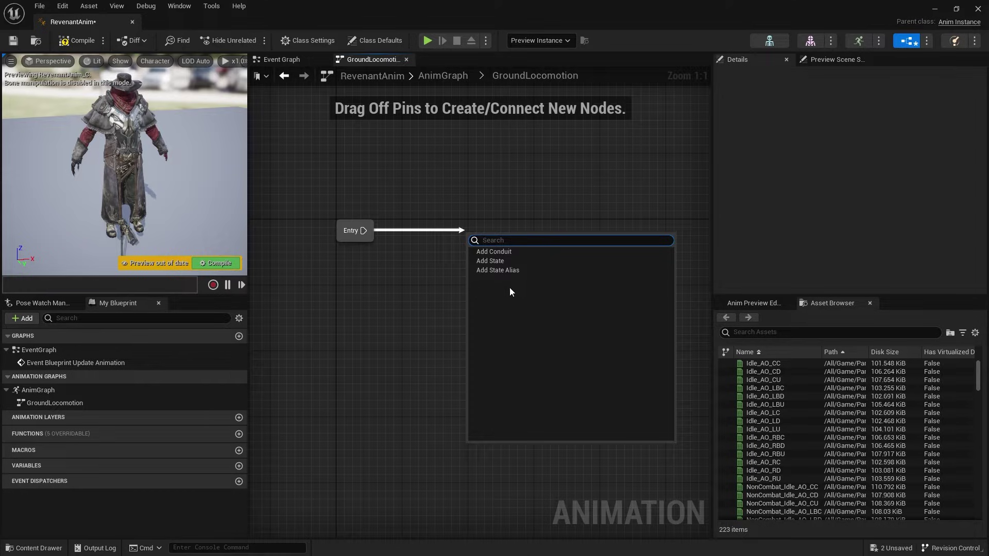
pyautogui.click(493, 261)
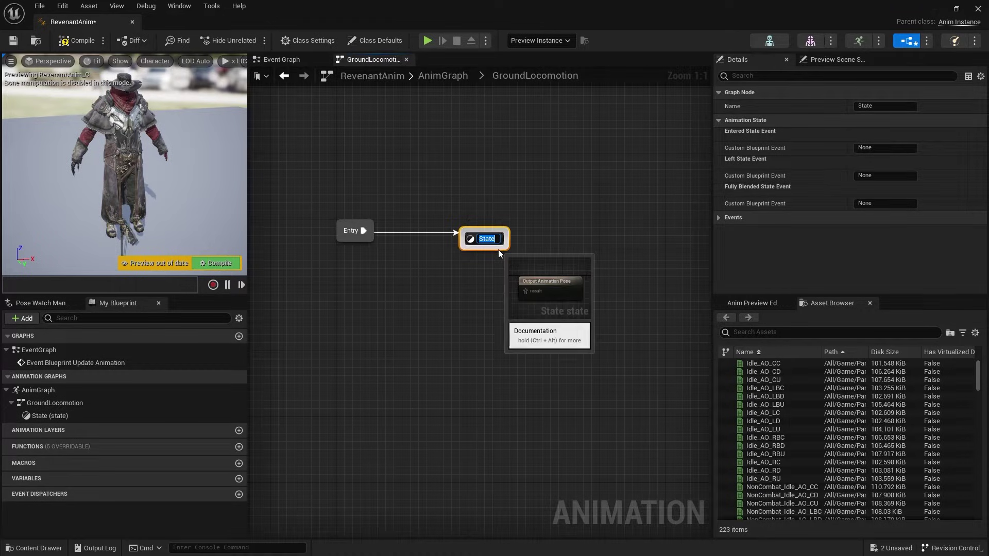
pyautogui.write('Idle')
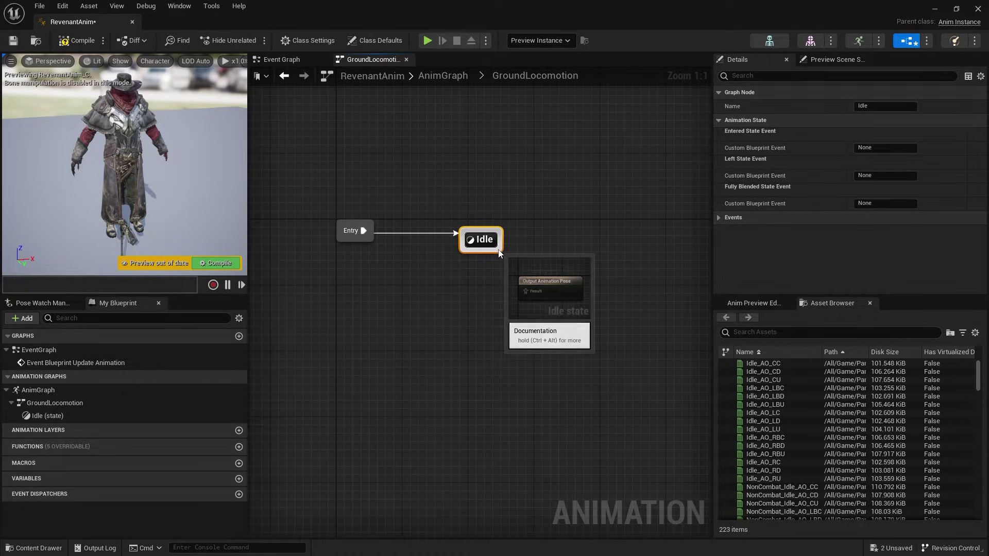
pyautogui.press('Return')
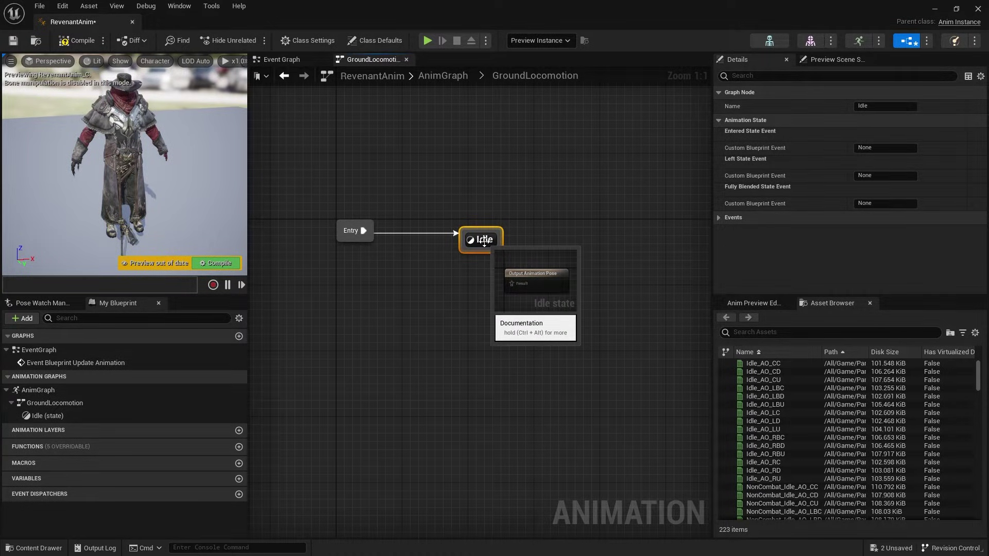
# Inside the Idle state, place the Revenant's Idle animation sequence and connect it to the Output Animation Pose result
pyautogui.doubleClick(485, 240)
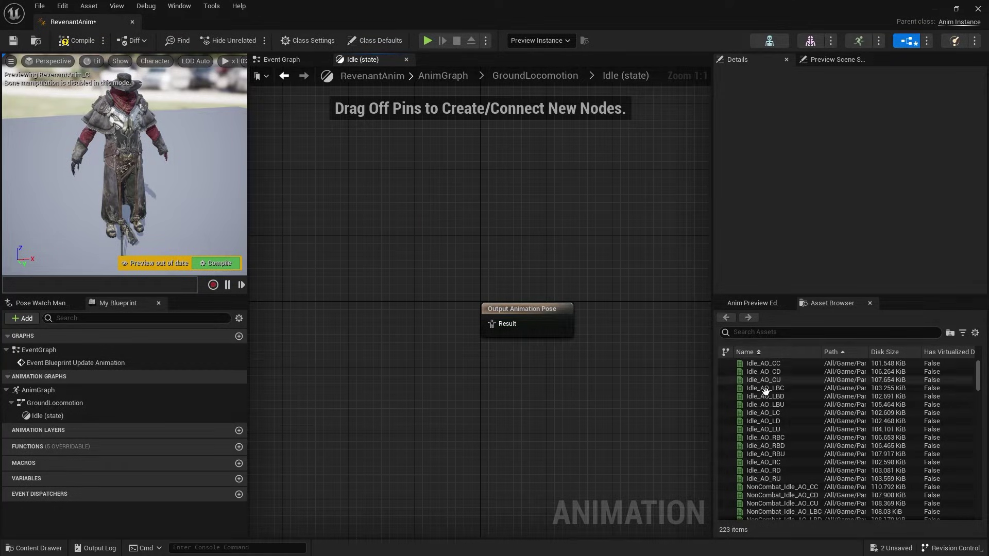
pyautogui.click(768, 333)
pyautogui.write('idle')
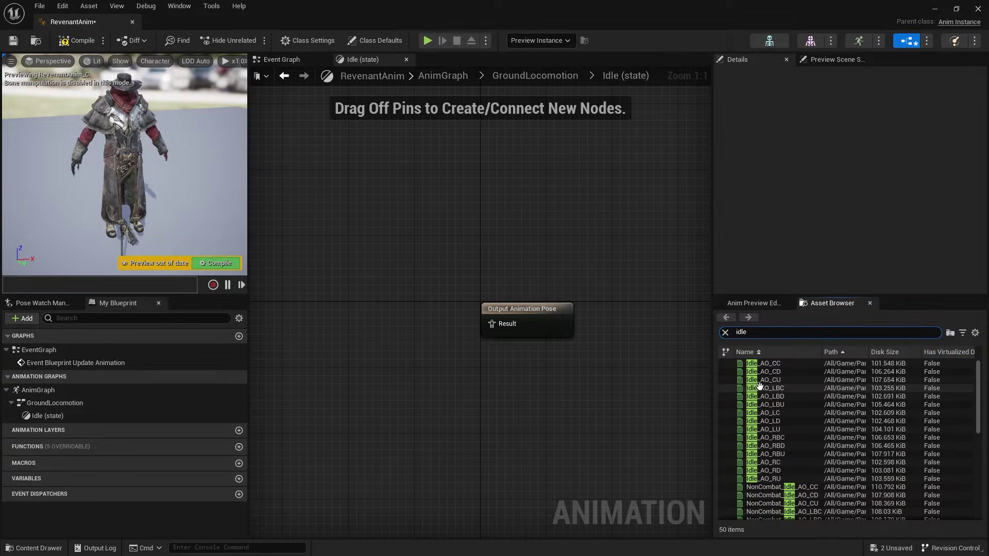
pyautogui.moveTo(753, 365)
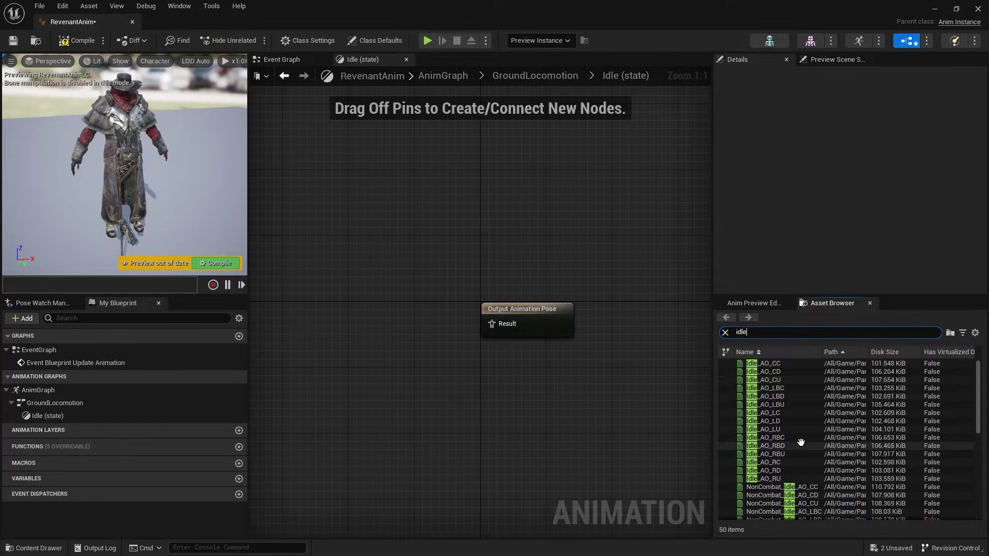
pyautogui.scroll(-3, 806, 409)
pyautogui.moveTo(799, 409)
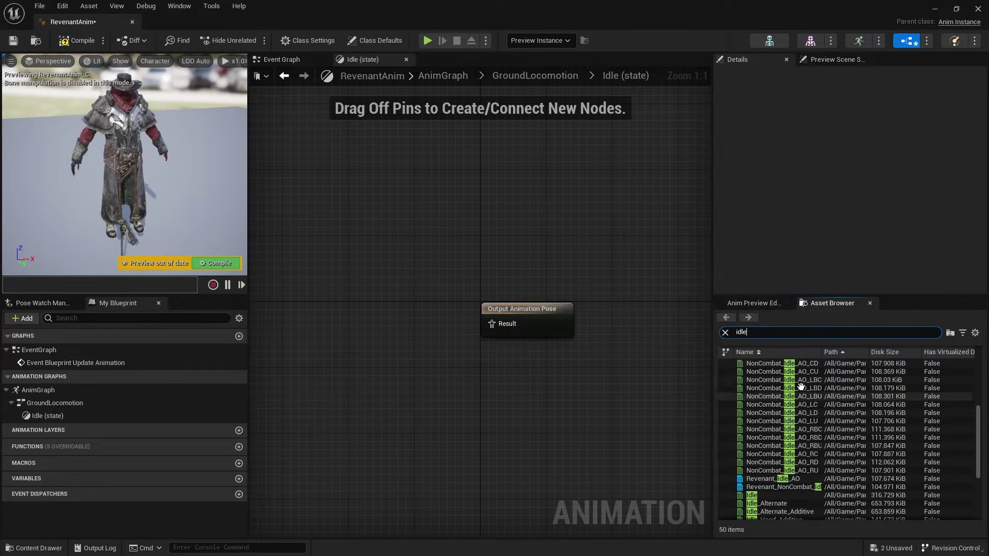
pyautogui.scroll(-2, 795, 448)
pyautogui.scroll(-4, 795, 452)
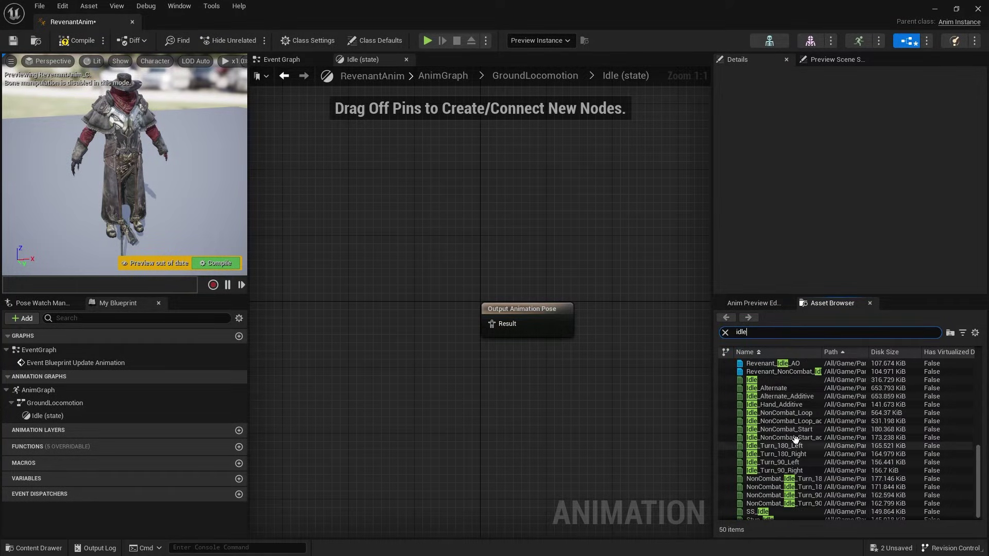
pyautogui.moveTo(772, 398)
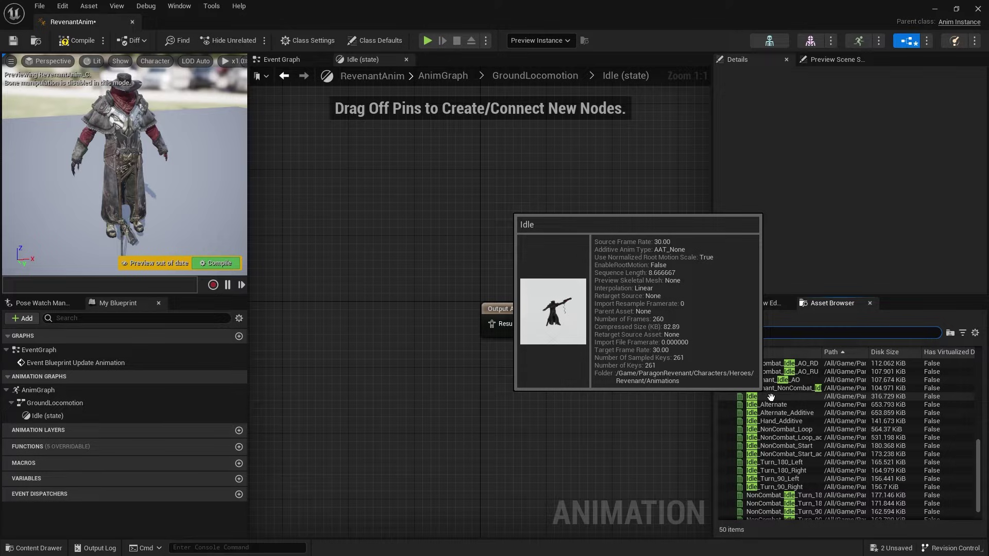
pyautogui.moveTo(772, 397); pyautogui.dragTo(350, 293)
pyautogui.moveTo(400, 315); pyautogui.dragTo(498, 327)
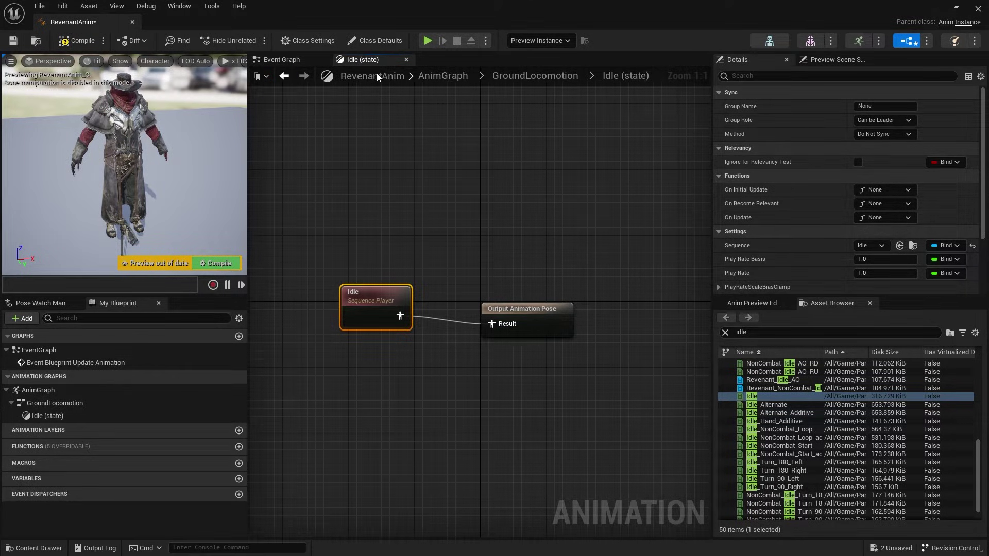
# Examine how the Idle state, the GroundLocomotion state machine and the AnimGraph are nested, ending in the AnimGraph
pyautogui.click(446, 77)
pyautogui.doubleClick(374, 278)
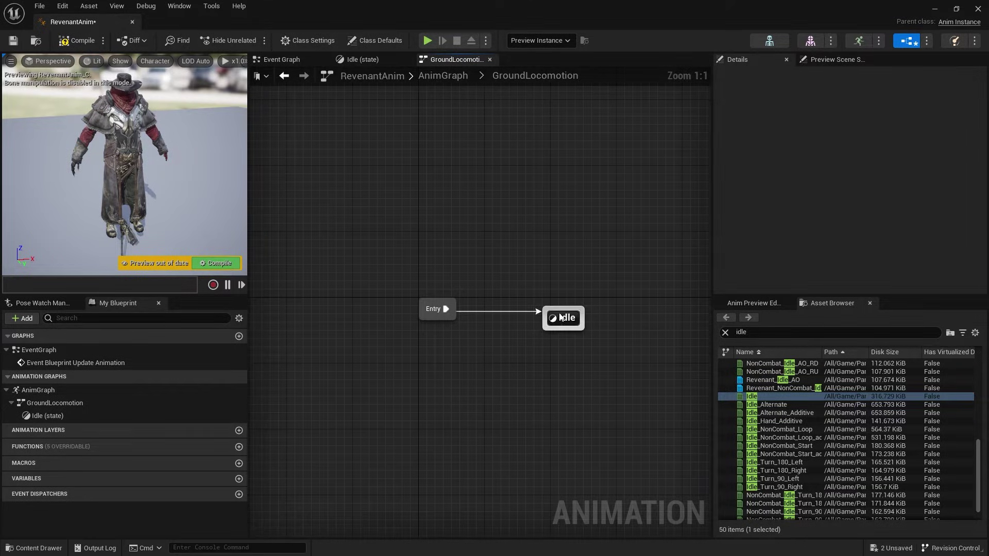
pyautogui.doubleClick(566, 316)
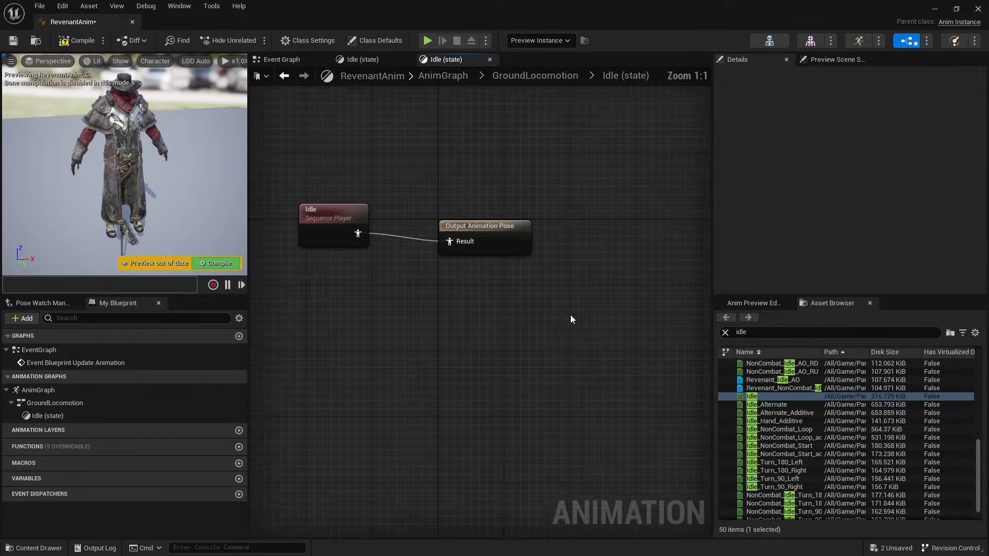
pyautogui.click(534, 76)
pyautogui.click(446, 77)
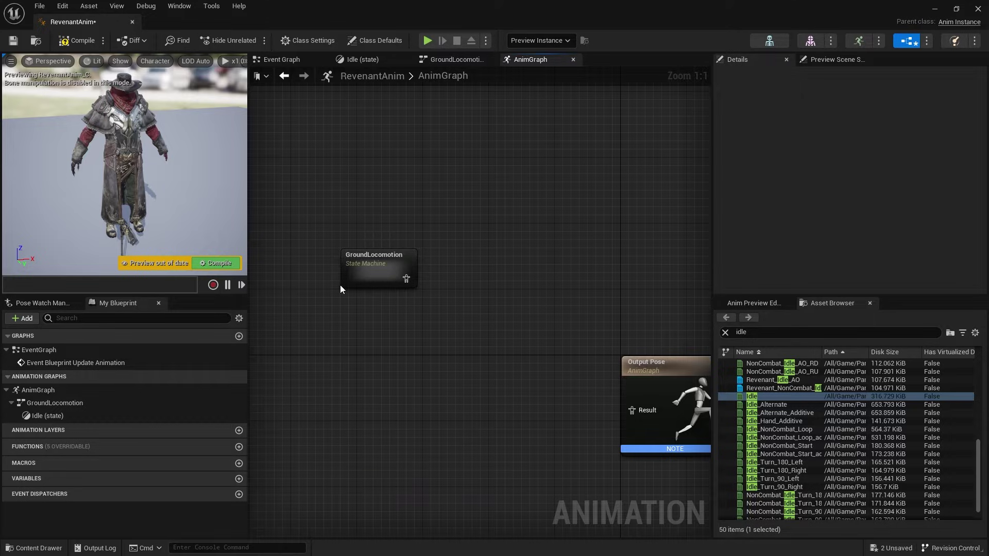
pyautogui.moveTo(466, 369); pyautogui.dragTo(416, 284, button='right')
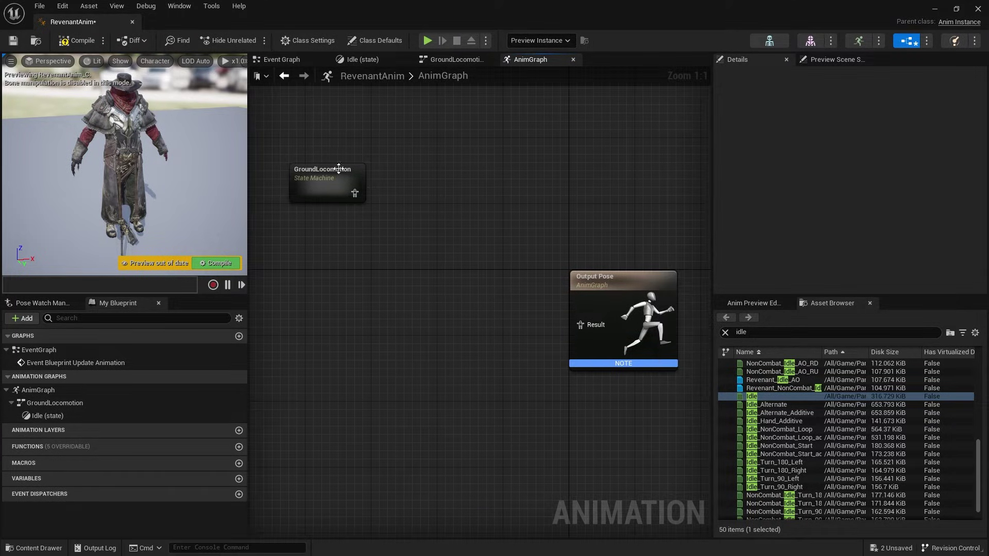
pyautogui.moveTo(339, 173); pyautogui.dragTo(370, 198)
pyautogui.doubleClick(355, 202)
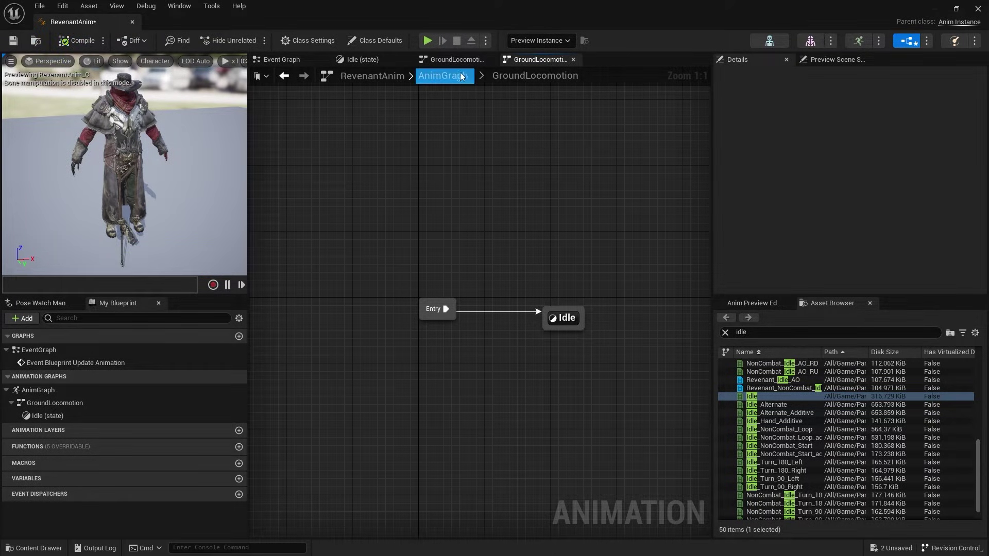
pyautogui.click(444, 75)
# Connect GroundLocomotion to the Output Pose result, compile the blueprint and reposition the state machine node
pyautogui.moveTo(391, 283); pyautogui.dragTo(614, 402)
pyautogui.moveTo(611, 403); pyautogui.dragTo(519, 285, button='right')
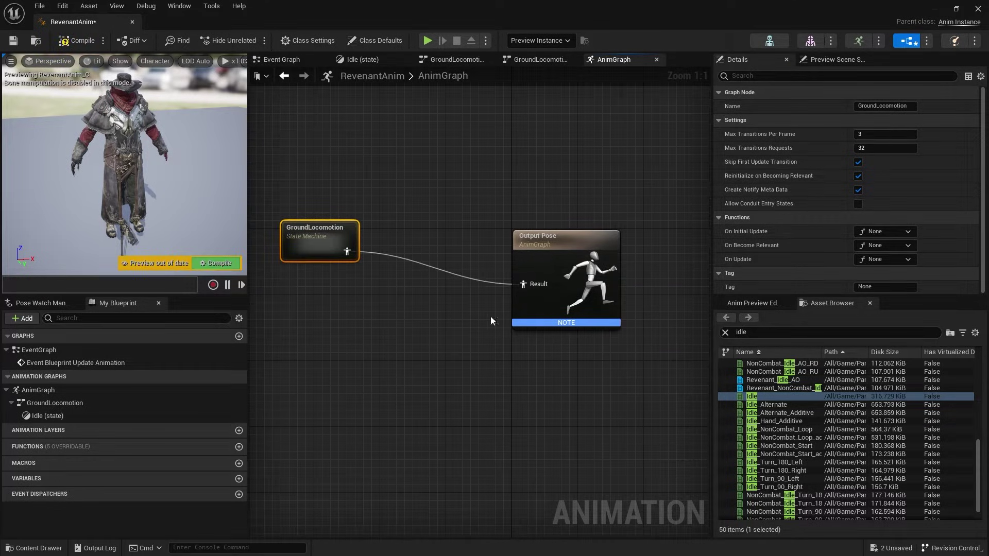
pyautogui.click(76, 41)
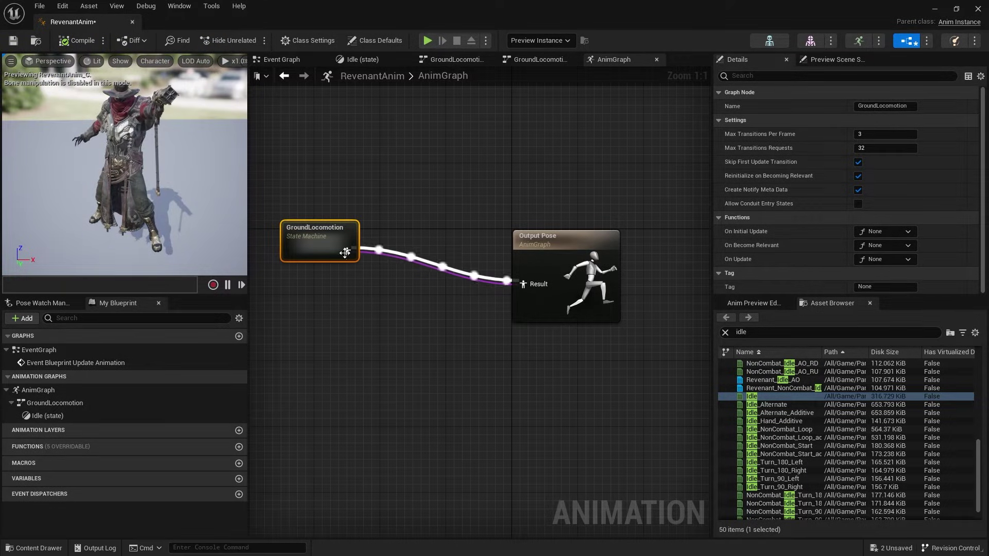
pyautogui.moveTo(310, 250); pyautogui.dragTo(343, 278)
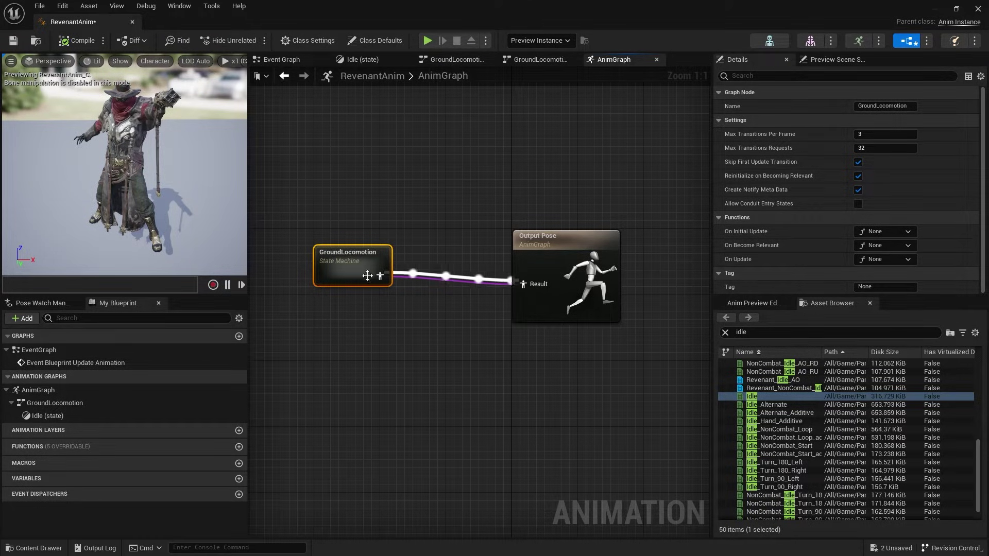
pyautogui.moveTo(361, 270)
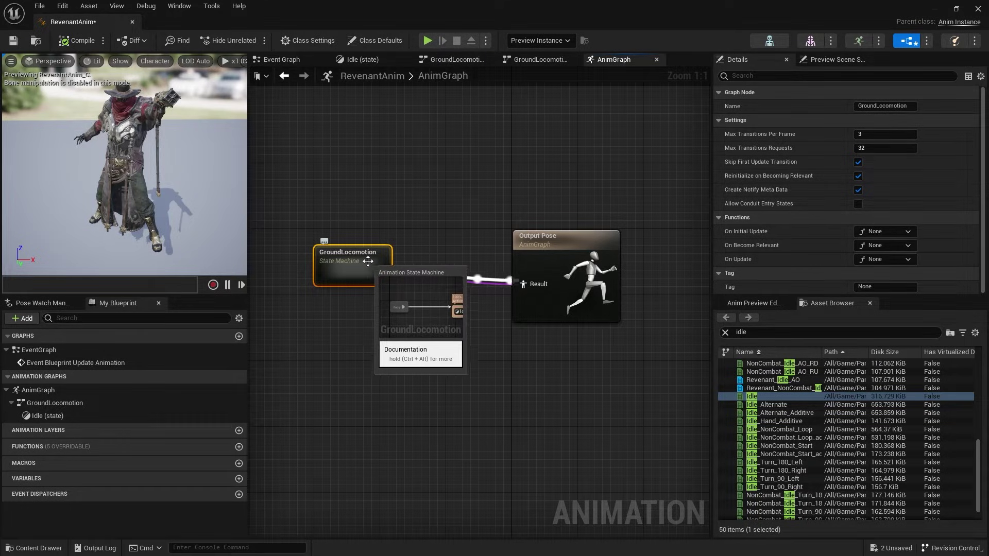
pyautogui.moveTo(339, 255); pyautogui.dragTo(338, 189)
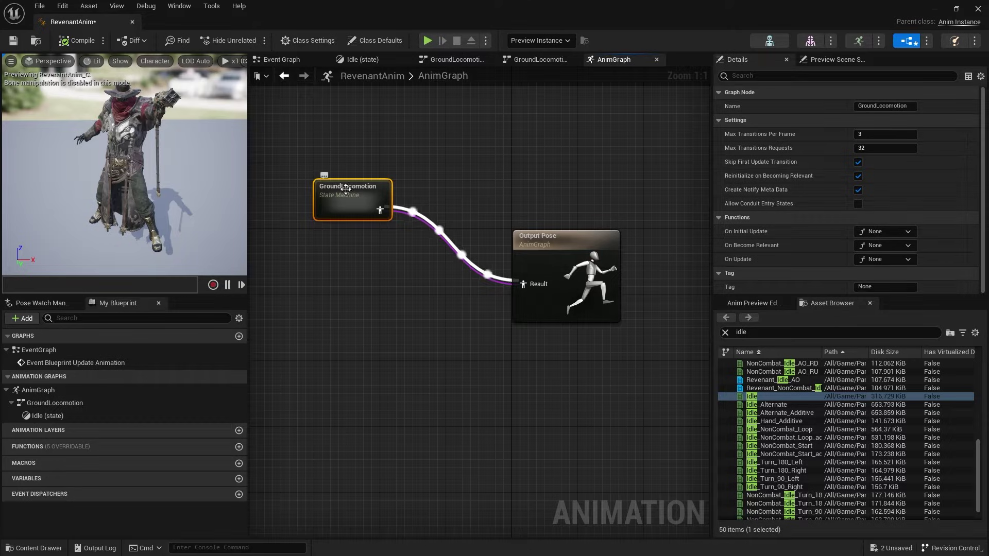
# Open GroundLocomotion and add a state named Movement with a transition from Idle
pyautogui.doubleClick(350, 207)
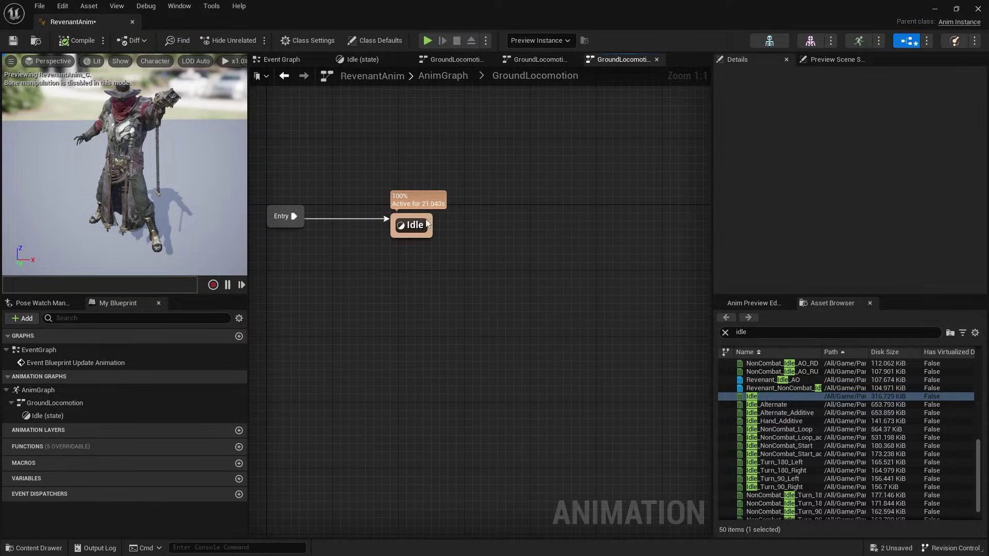
pyautogui.moveTo(431, 227)
pyautogui.moveTo(431, 227); pyautogui.dragTo(524, 227)
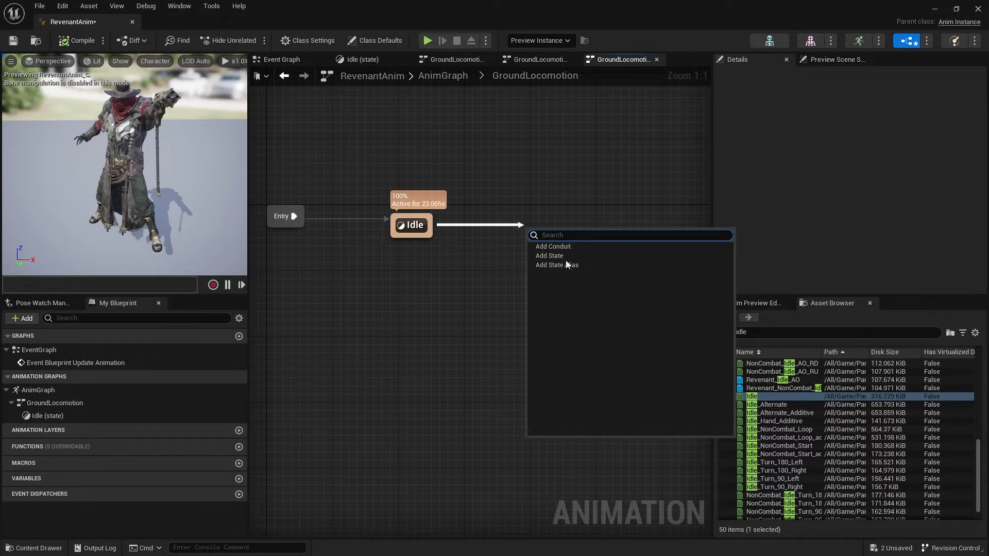
pyautogui.click(548, 255)
pyautogui.write('M')
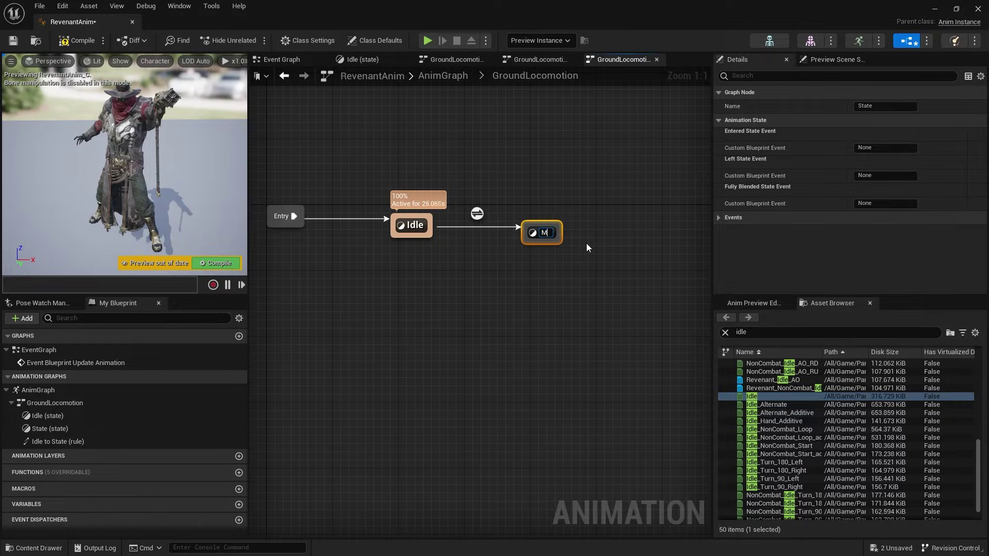
pyautogui.write('ovement')
pyautogui.press('Return')
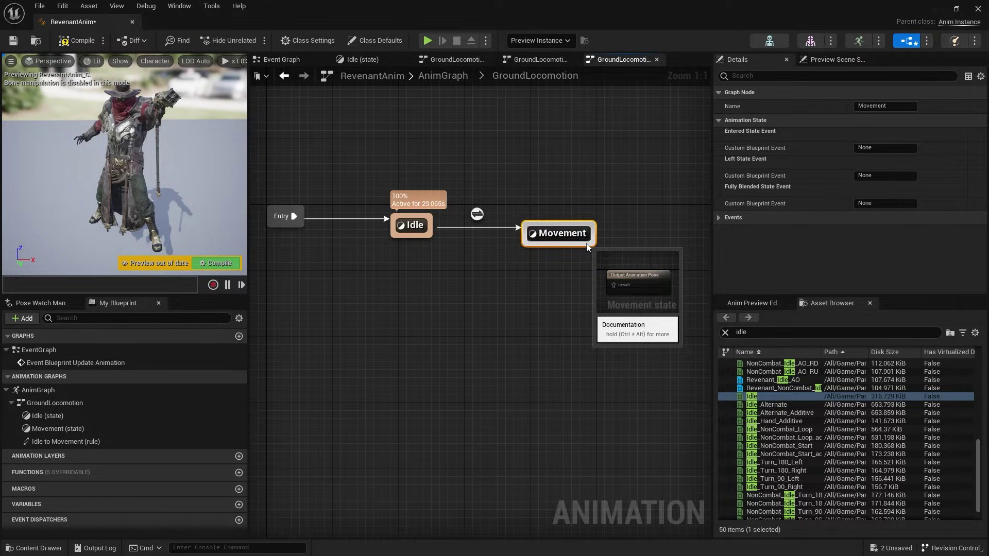
# Move the Movement state roughly level with the Idle state and leave it selected
pyautogui.moveTo(568, 238); pyautogui.dragTo(575, 222)
pyautogui.click(570, 216)
pyautogui.click(557, 246)
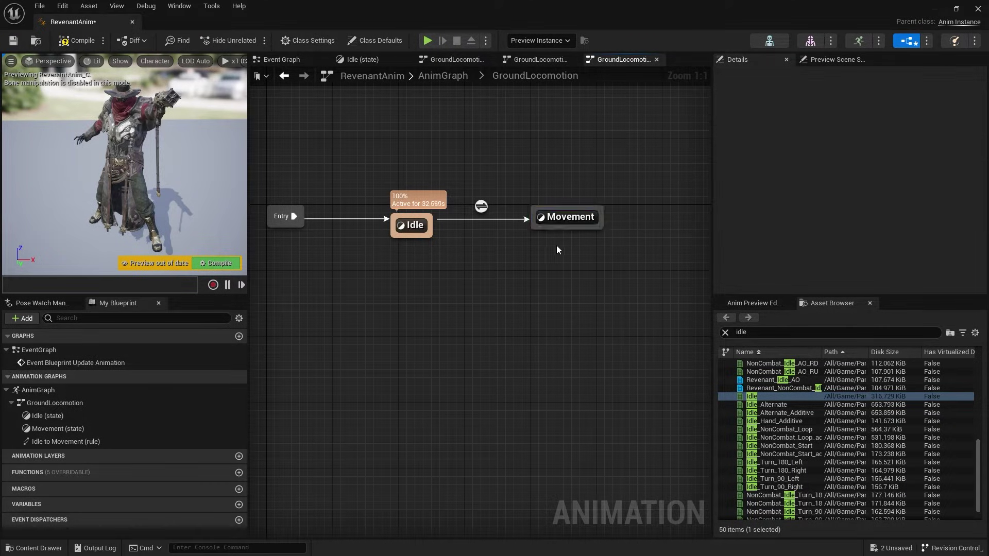
pyautogui.click(571, 221)
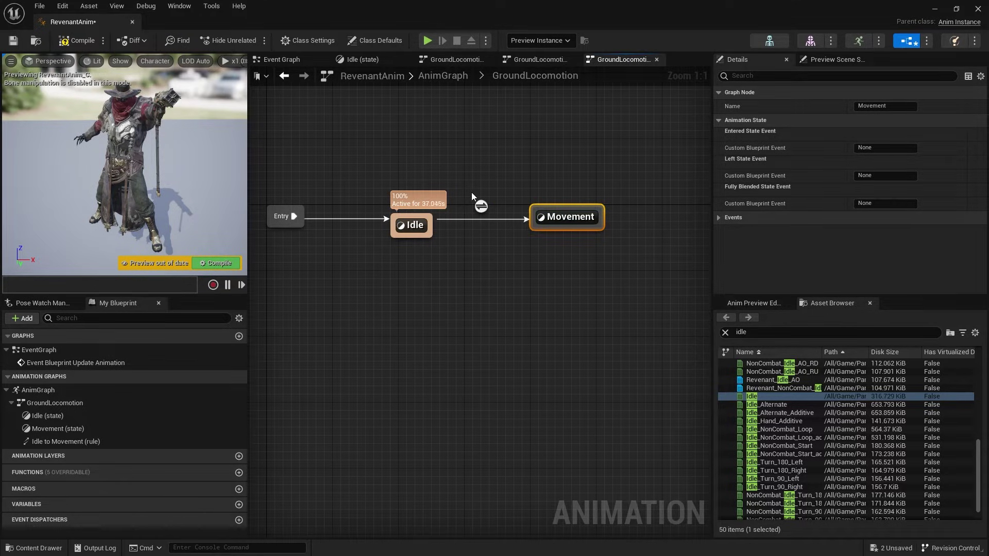
# Open the rule graph of the transition from Idle to Movement
pyautogui.click(480, 206)
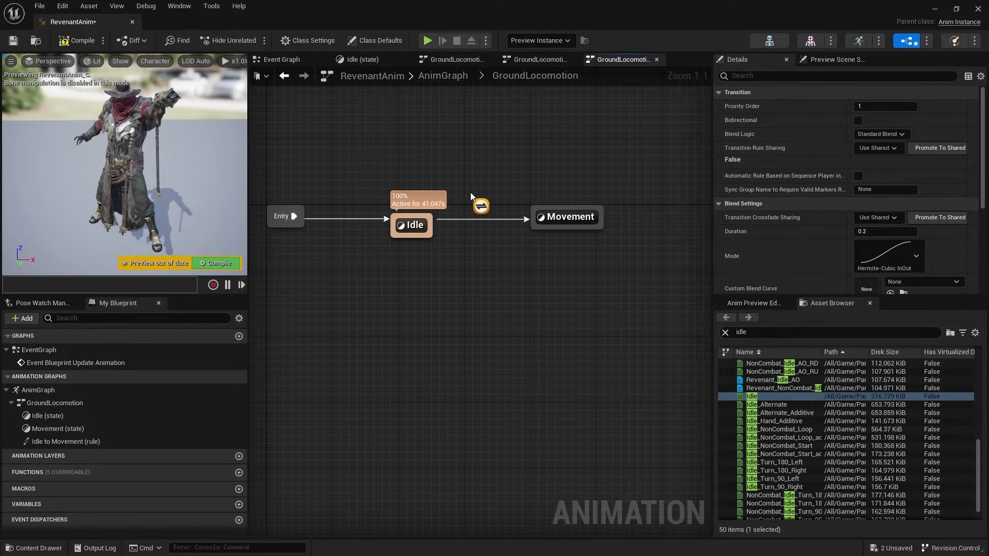
pyautogui.moveTo(498, 240); pyautogui.dragTo(498, 241)
pyautogui.click(420, 233)
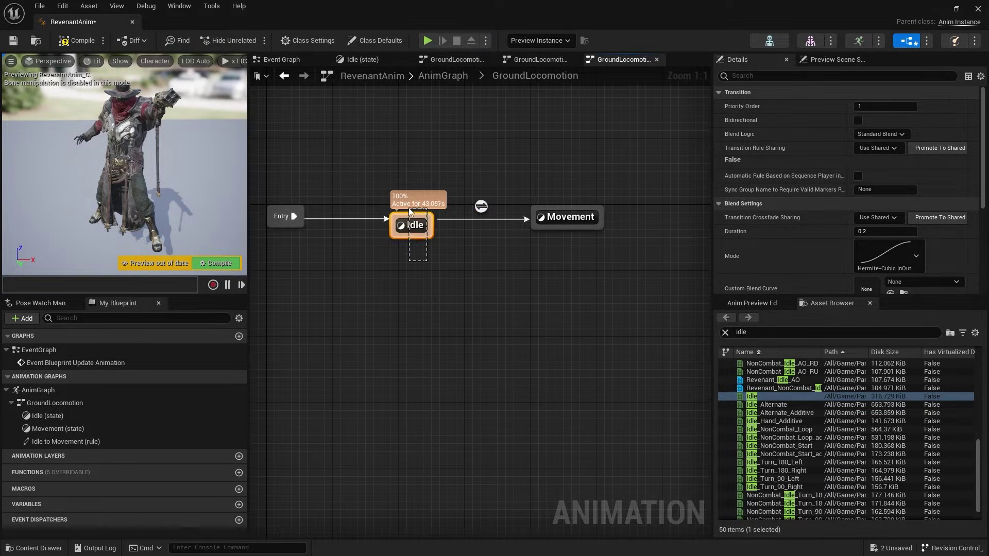
pyautogui.moveTo(557, 278); pyautogui.dragTo(547, 210)
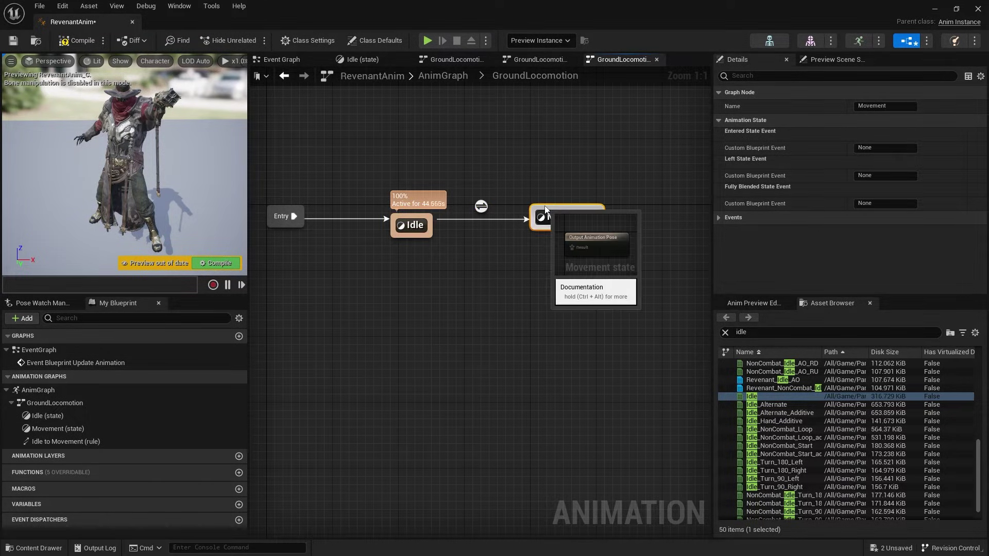
pyautogui.click(481, 207)
pyautogui.doubleClick(480, 209)
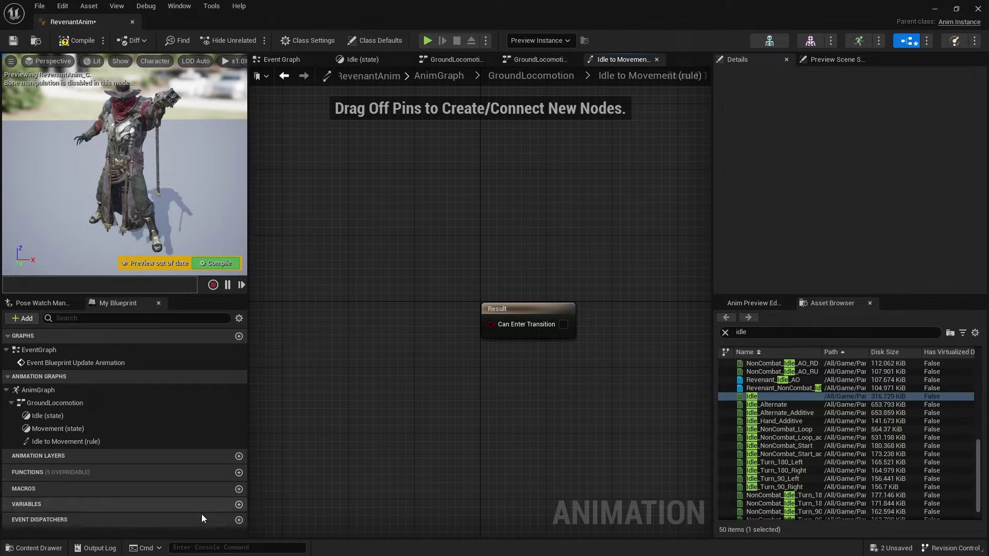
# Create a blueprint variable named CurrentVelocity and set its type to Vector
pyautogui.click(239, 504)
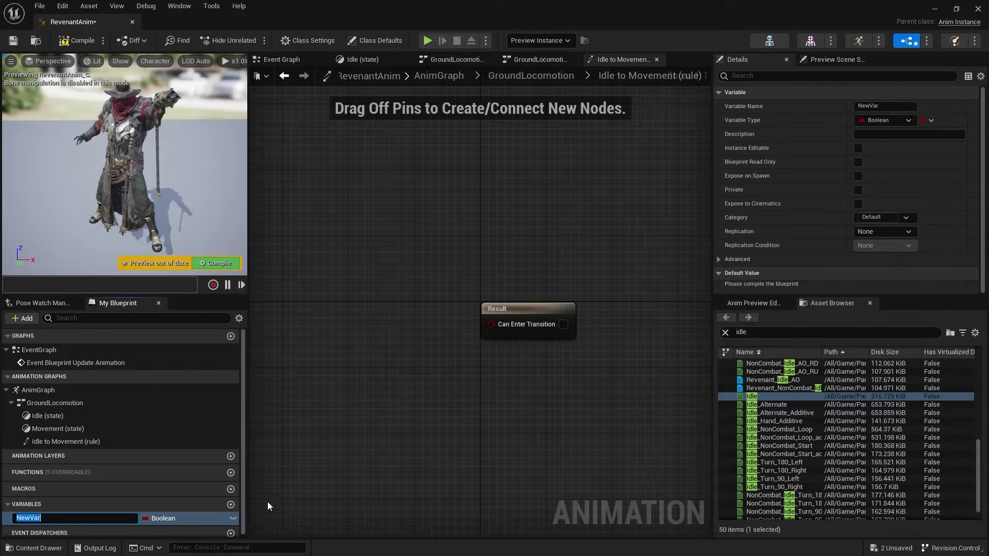
pyautogui.write('Ve')
pyautogui.press('BackSpace')
pyautogui.press('BackSpace')
pyautogui.write('CurrentVelocity')
pyautogui.press('Return')
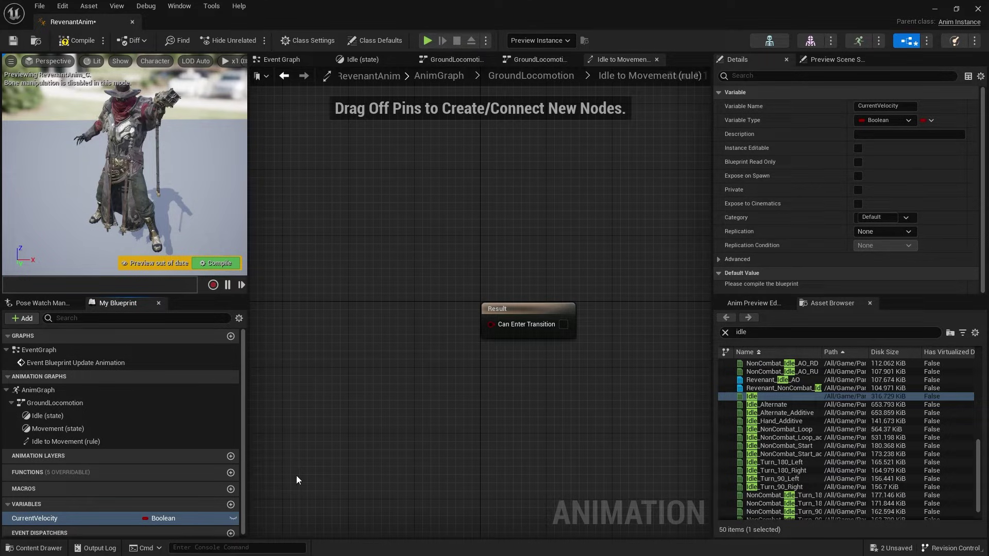
pyautogui.click(899, 119)
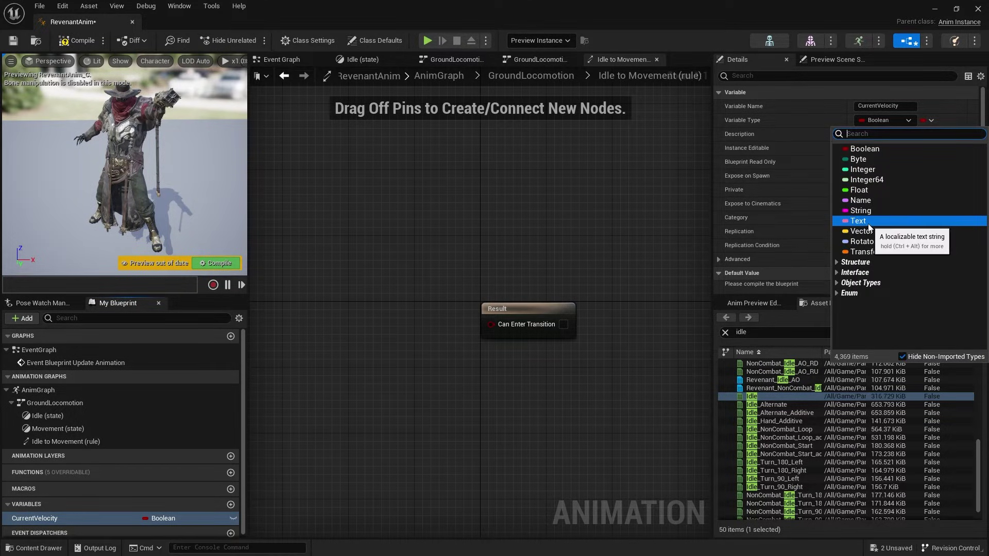
pyautogui.click(864, 223)
# Place a CurrentVelocity getter in the transition rule, feed it into a Vector Length node and position that node just above the getter
pyautogui.moveTo(391, 292); pyautogui.dragTo(410, 221, button='right')
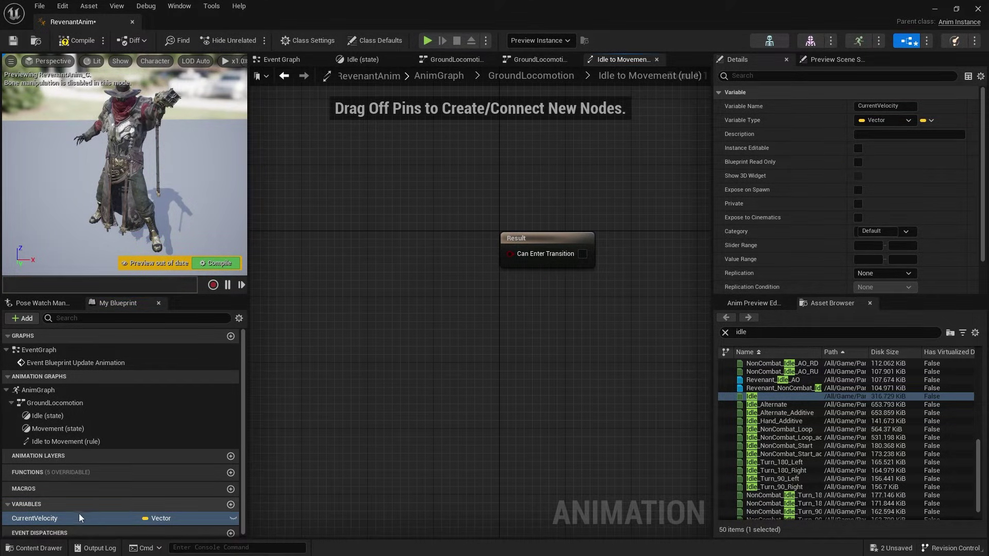
pyautogui.keyDown('ctrl'); pyautogui.moveTo(68, 518); pyautogui.dragTo(294, 320); pyautogui.keyUp('ctrl')
pyautogui.click(348, 300)
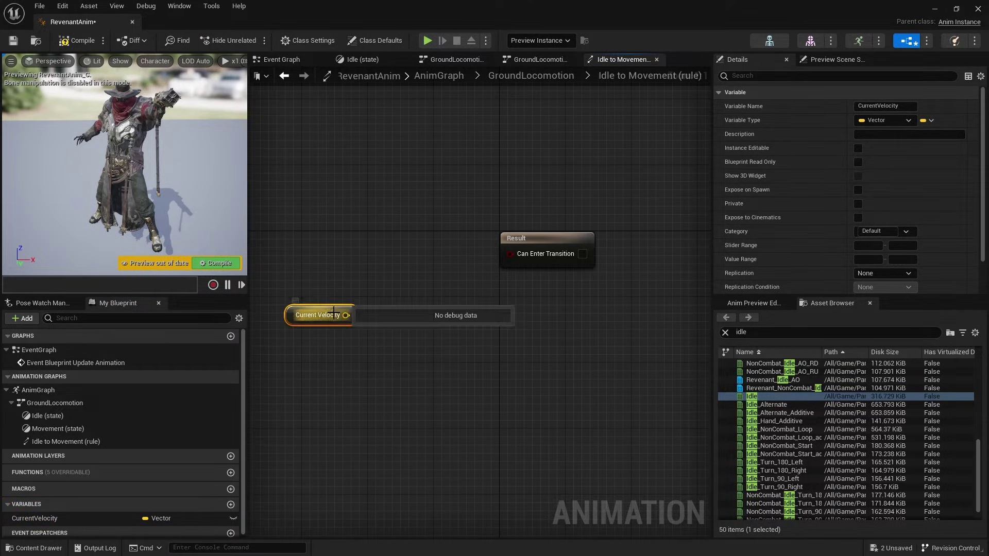
pyautogui.moveTo(324, 329); pyautogui.dragTo(348, 334, button='right')
pyautogui.moveTo(348, 334); pyautogui.dragTo(437, 291)
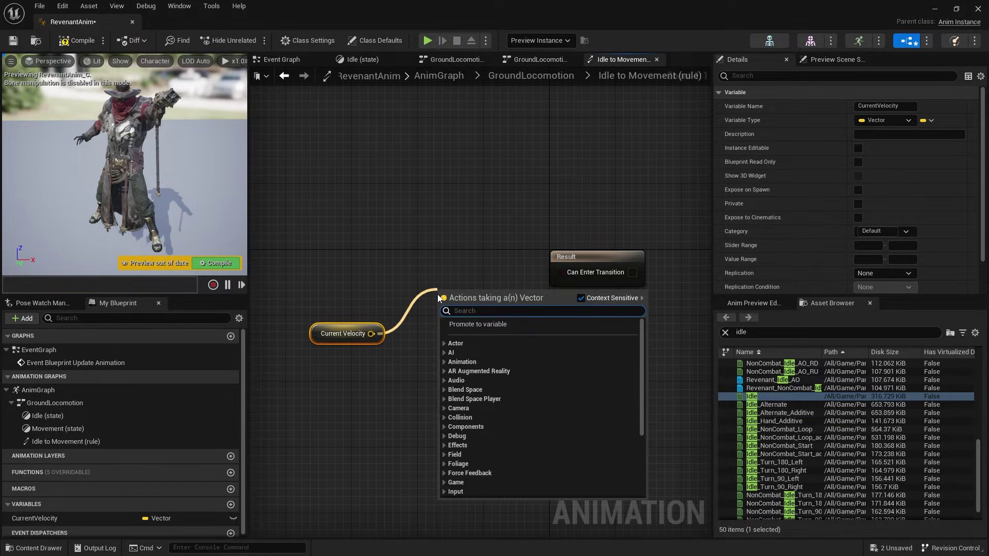
pyautogui.write('vectorl')
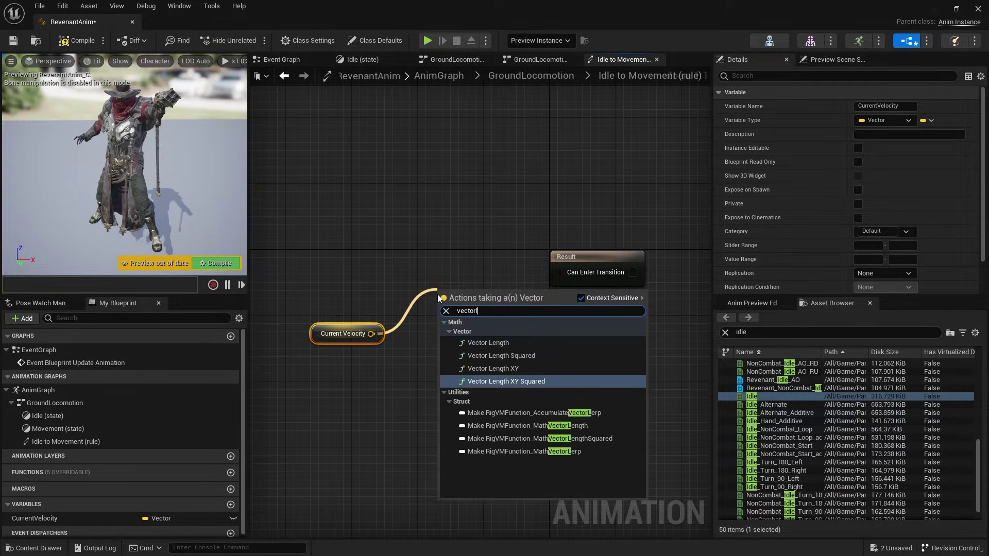
pyautogui.press('Return')
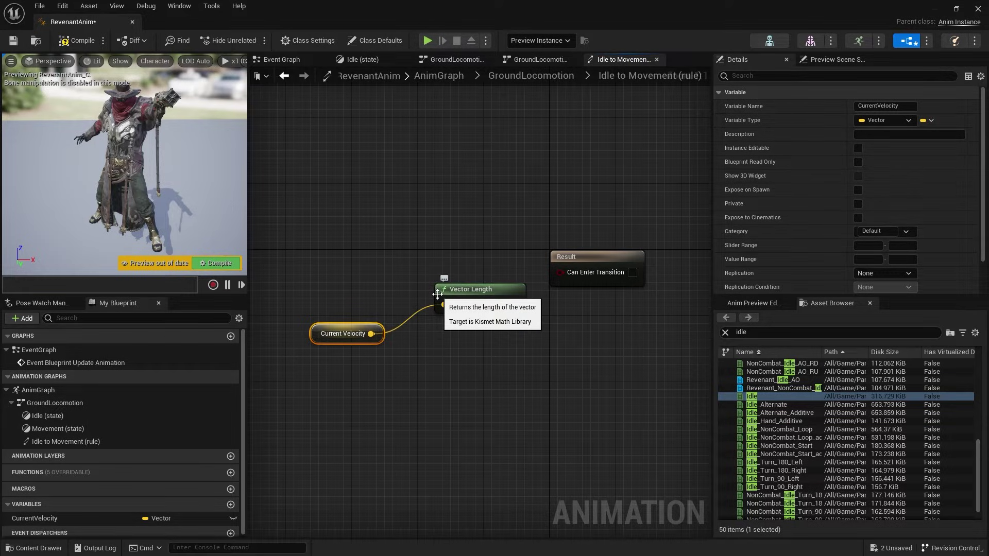
pyautogui.moveTo(429, 292); pyautogui.dragTo(322, 292)
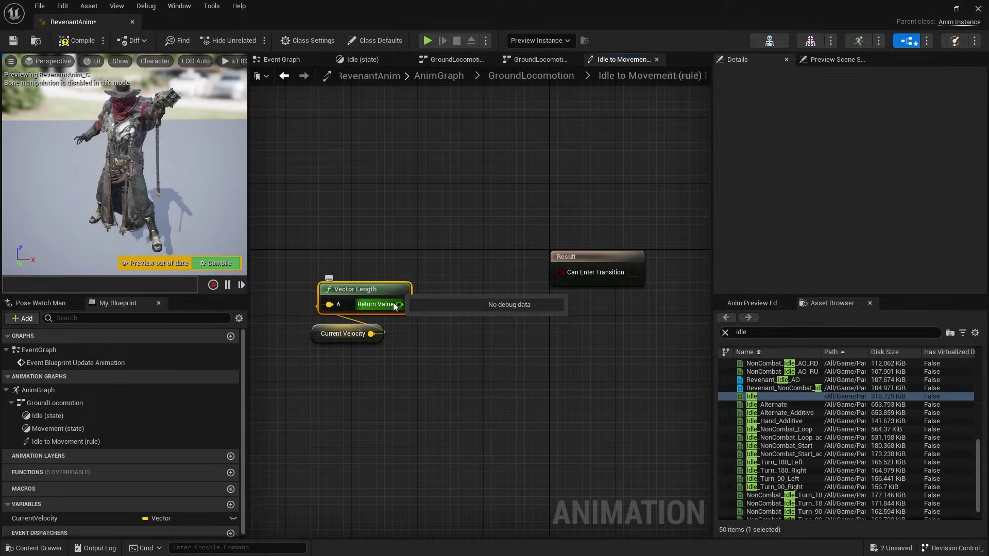
# Compare the vector length with a Greater node against 0.0 and connect its output to Can Enter Transition
pyautogui.moveTo(399, 304); pyautogui.dragTo(480, 314)
pyautogui.write('>')
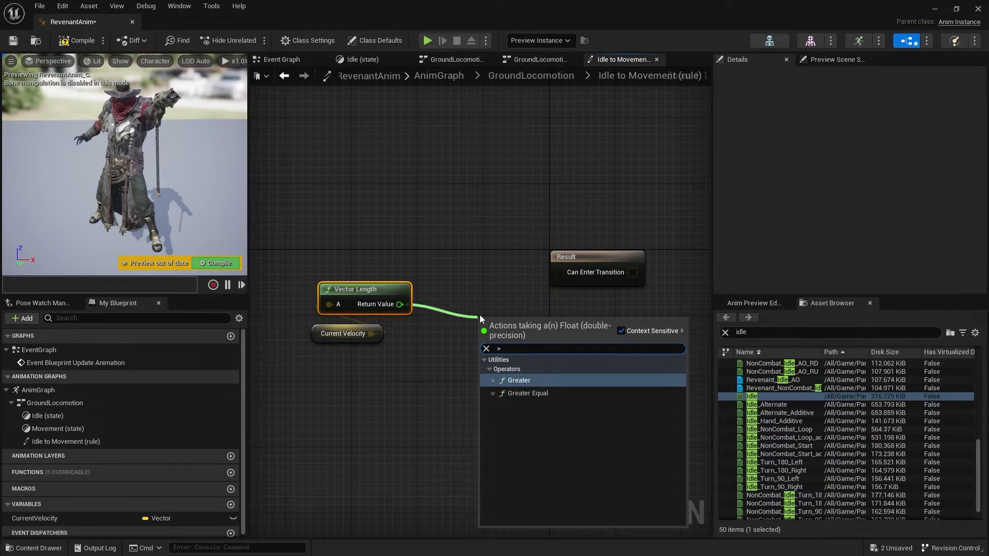
pyautogui.press('Return')
pyautogui.moveTo(544, 334); pyautogui.dragTo(569, 277)
pyautogui.moveTo(515, 327); pyautogui.dragTo(489, 292)
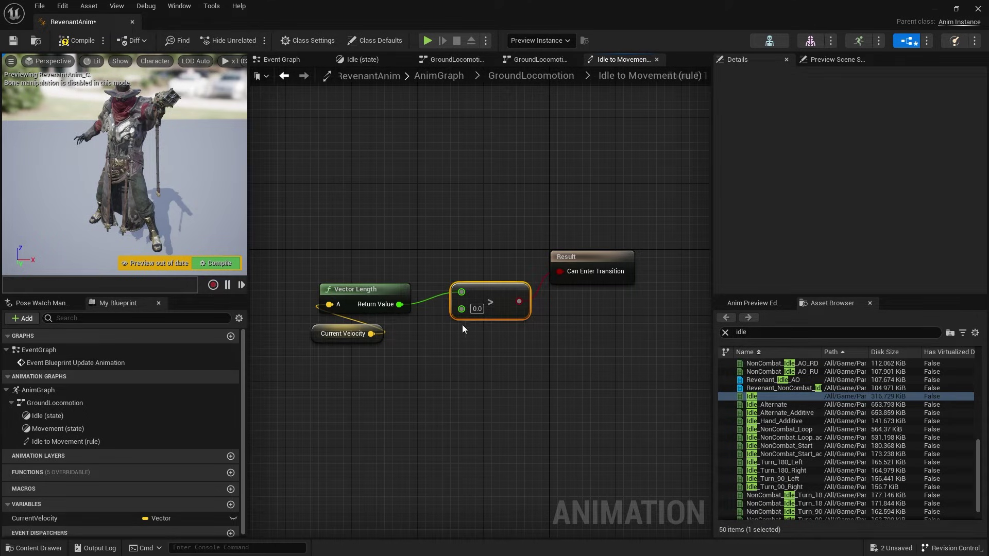
pyautogui.moveTo(290, 244); pyautogui.dragTo(612, 376)
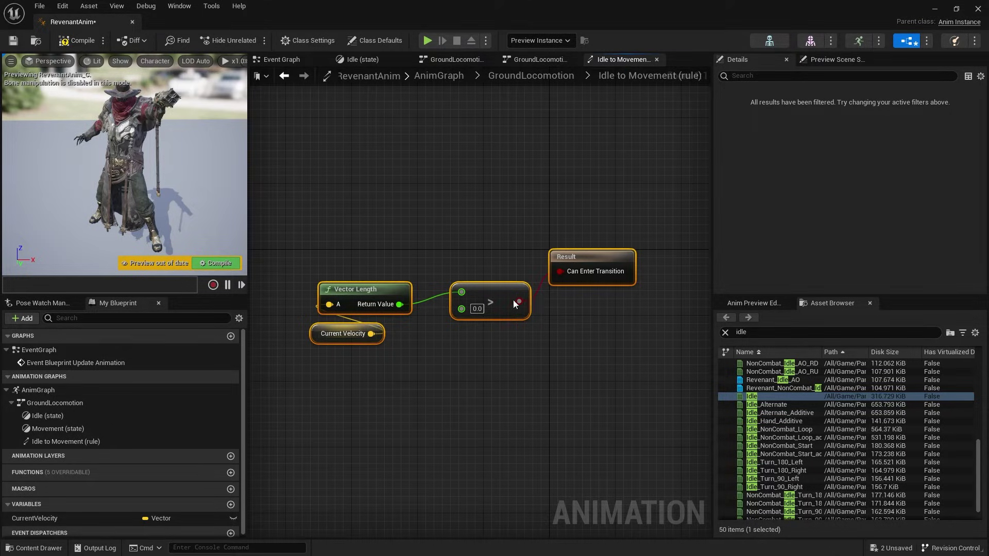
# Return to GroundLocomotion, level the Movement state with Idle and add a transition from Movement back to Idle
pyautogui.click(552, 80)
pyautogui.moveTo(580, 162); pyautogui.dragTo(590, 256, button='right')
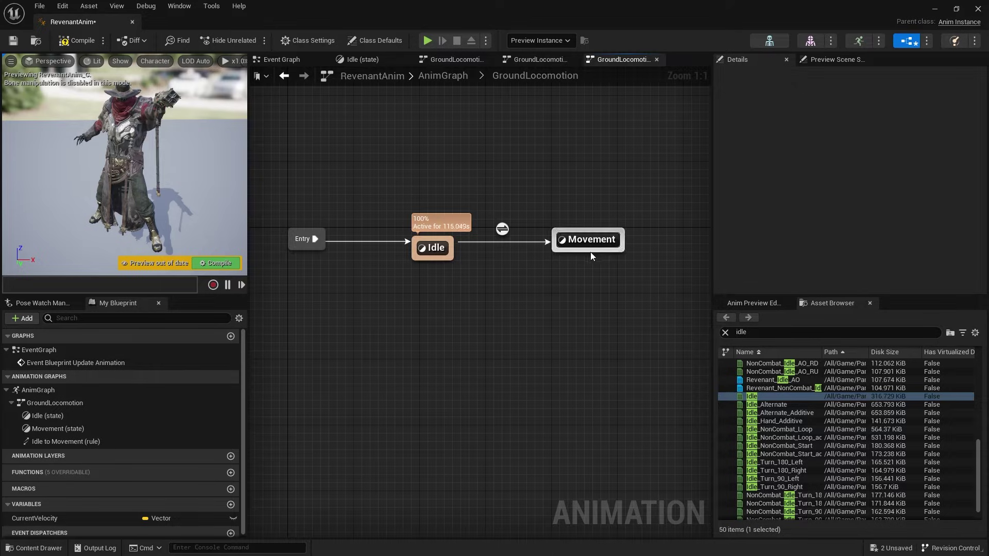
pyautogui.scroll(4, 591, 252)
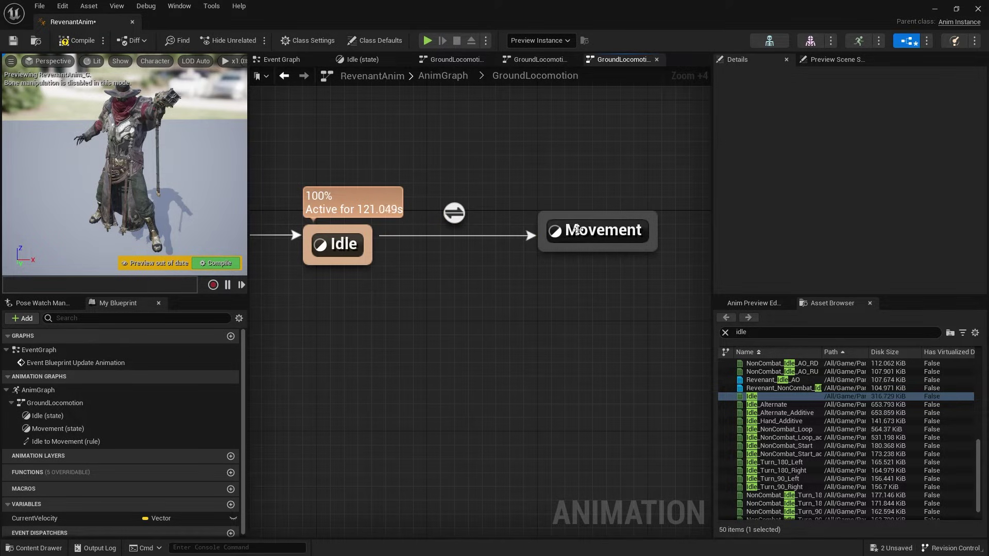
pyautogui.click(547, 252)
pyautogui.moveTo(547, 252); pyautogui.dragTo(366, 252)
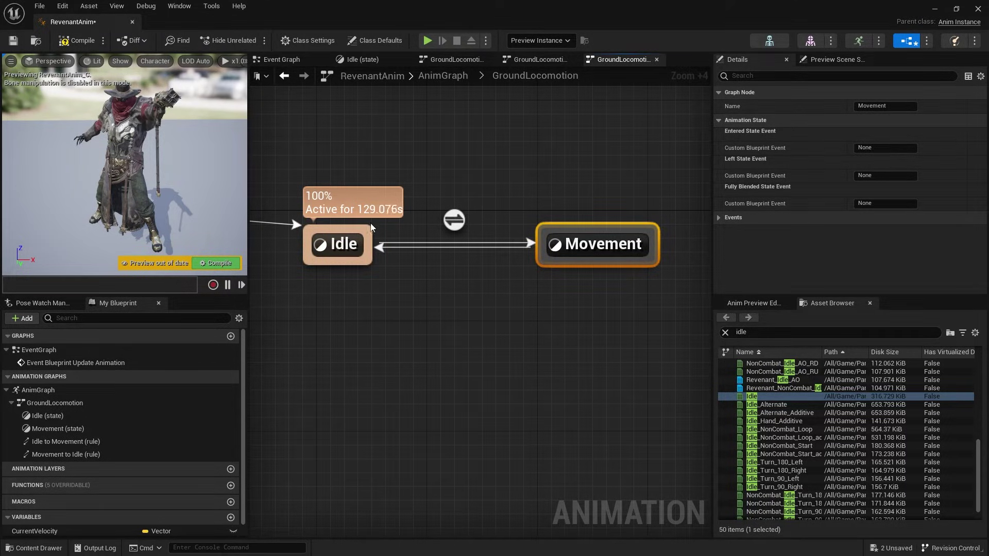
pyautogui.moveTo(405, 279); pyautogui.dragTo(461, 245, button='right')
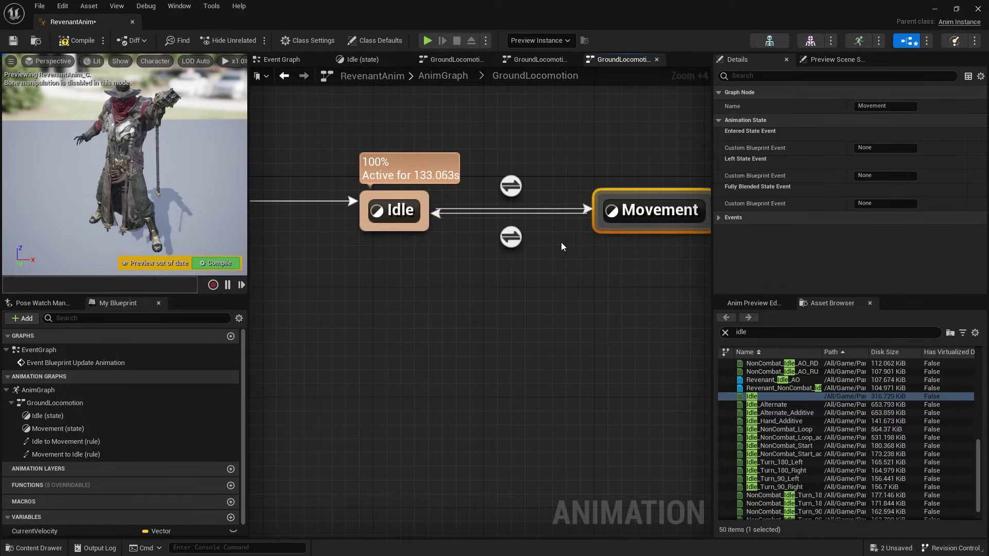
pyautogui.moveTo(561, 243); pyautogui.dragTo(516, 288, button='right')
# Go up to the AnimGraph, reopen GroundLocomotion and open the Movement to Idle transition rule
pyautogui.click(443, 76)
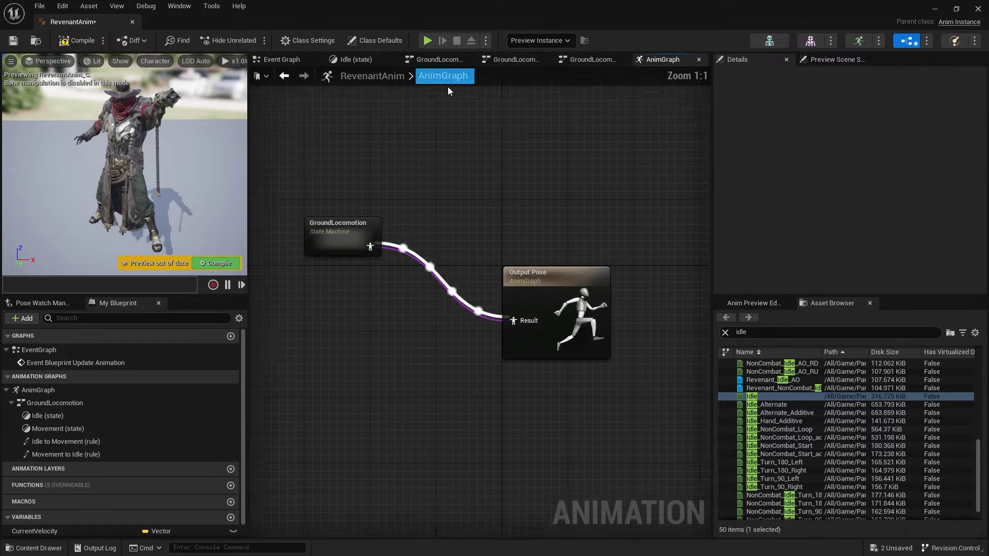
pyautogui.doubleClick(416, 304)
pyautogui.moveTo(560, 323); pyautogui.dragTo(466, 265, button='right')
pyautogui.scroll(6, 467, 275)
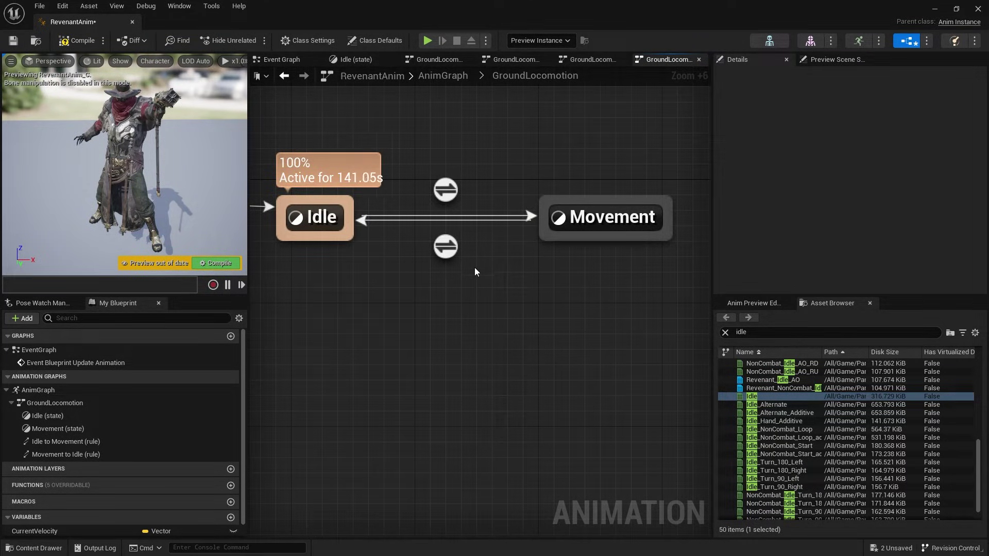
pyautogui.moveTo(446, 247); pyautogui.dragTo(505, 219, button='right')
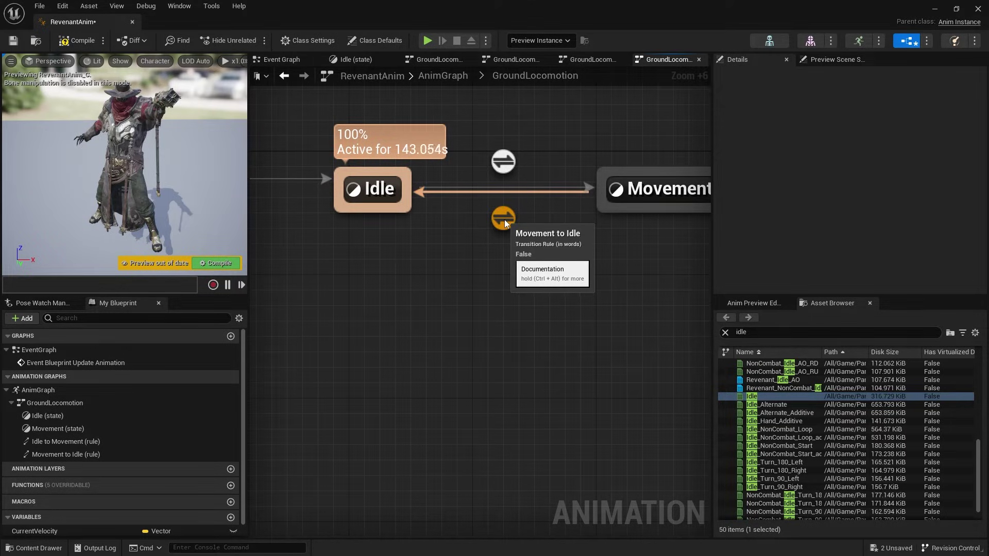
pyautogui.doubleClick(504, 219)
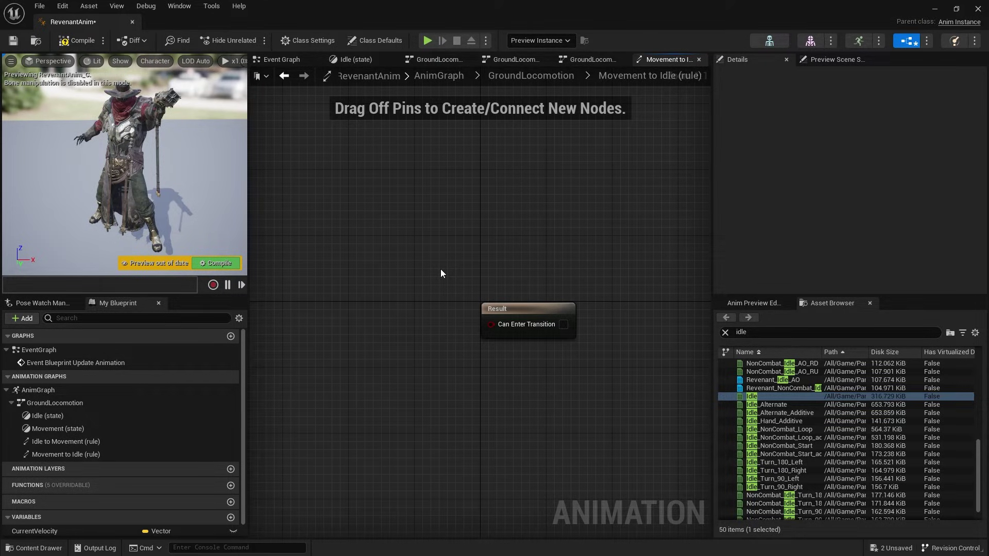
# Place a CurrentVelocity getter in the Movement to Idle rule and feed it into a Vector Length node
pyautogui.moveTo(440, 269); pyautogui.dragTo(537, 223, button='right')
pyautogui.click(60, 531)
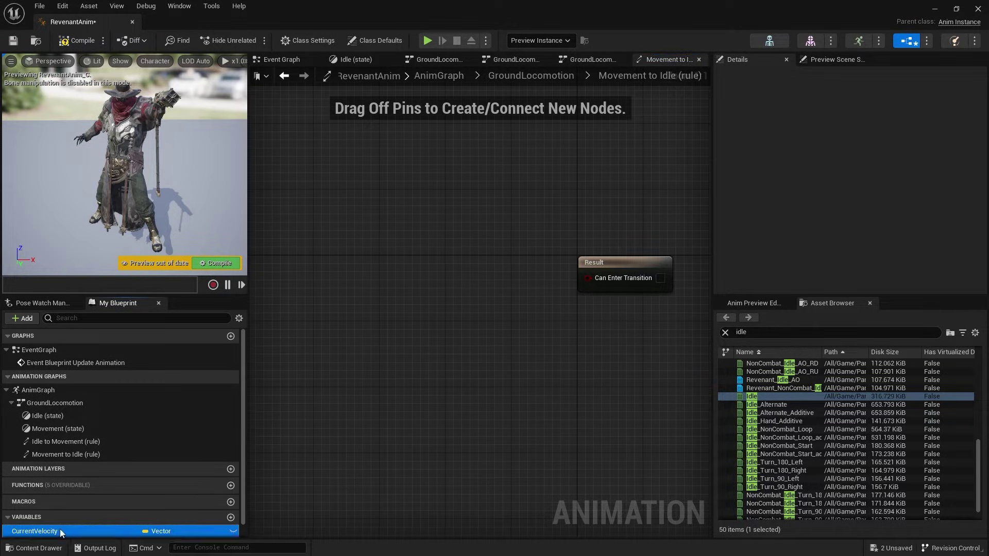
pyautogui.moveTo(60, 531); pyautogui.dragTo(397, 317)
pyautogui.click(326, 333)
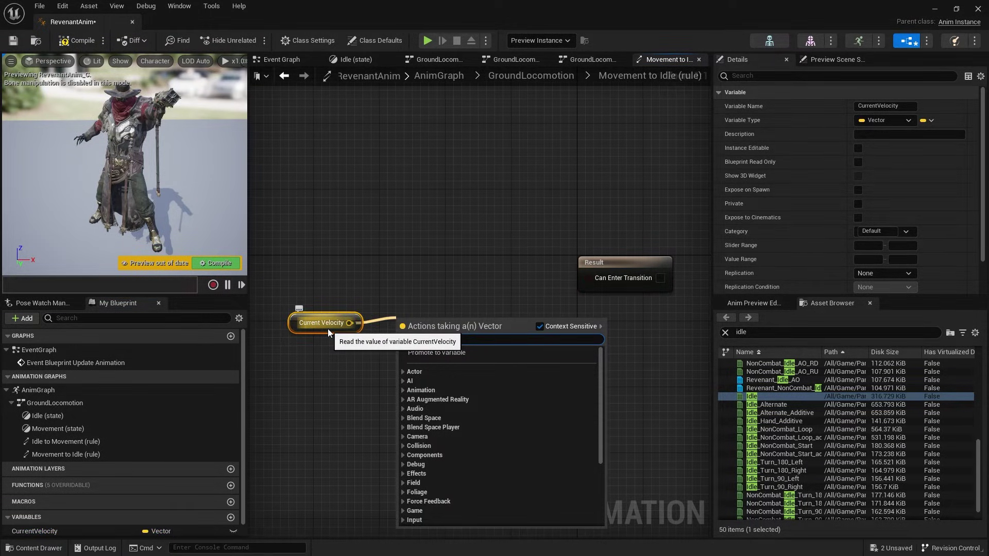
pyautogui.write('vector le')
pyautogui.press('Up')
pyautogui.press('Up')
pyautogui.press('Up')
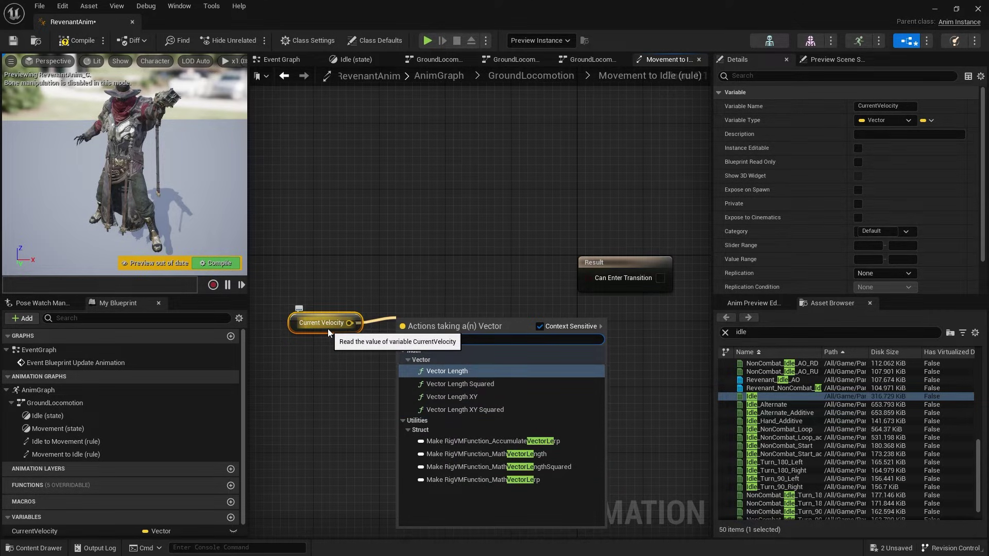
pyautogui.press('Return')
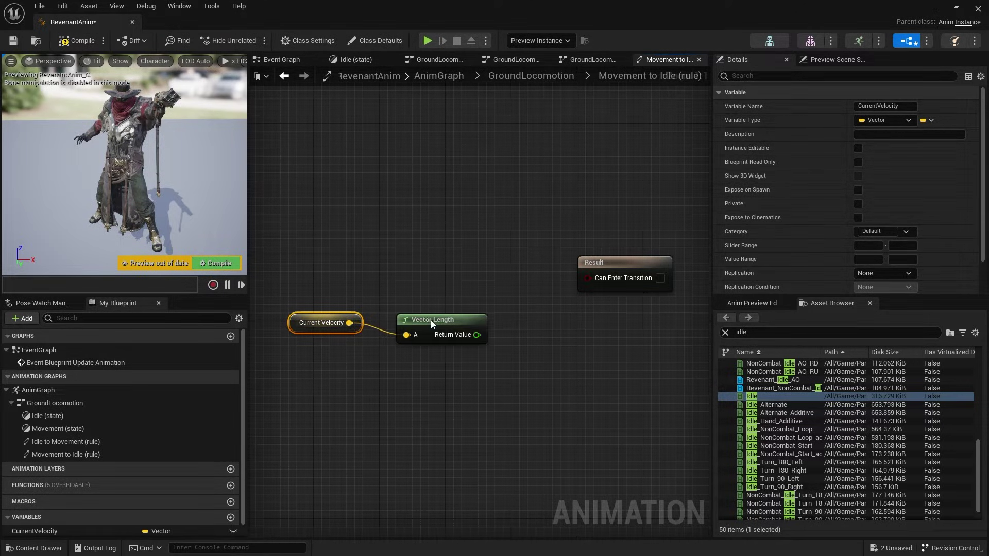
# Compare the vector length with an Equal node against 0.0, connect it to Can Enter Transition and compile the blueprint
pyautogui.moveTo(431, 320); pyautogui.dragTo(458, 331)
pyautogui.write('==')
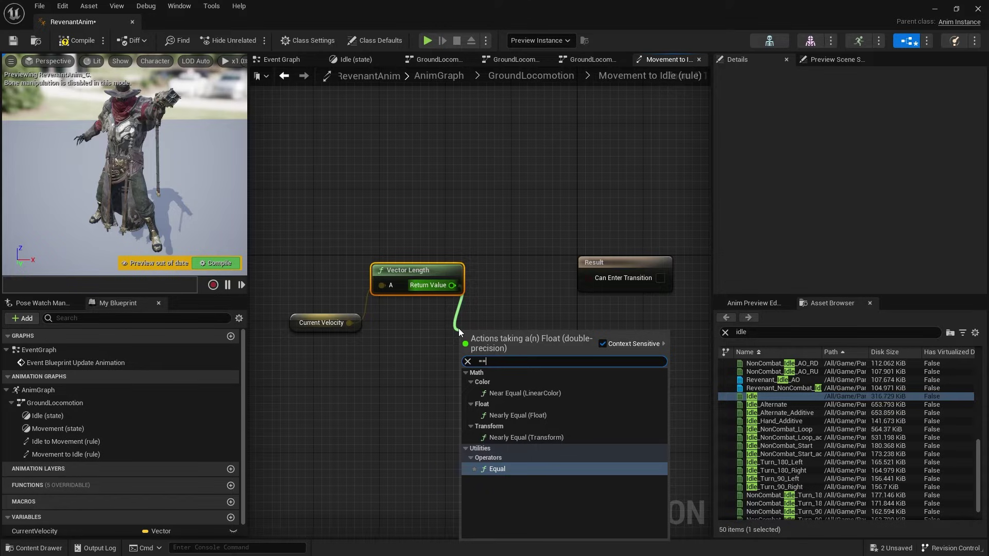
pyautogui.press('Return')
pyautogui.moveTo(533, 348); pyautogui.dragTo(587, 278)
pyautogui.click(72, 41)
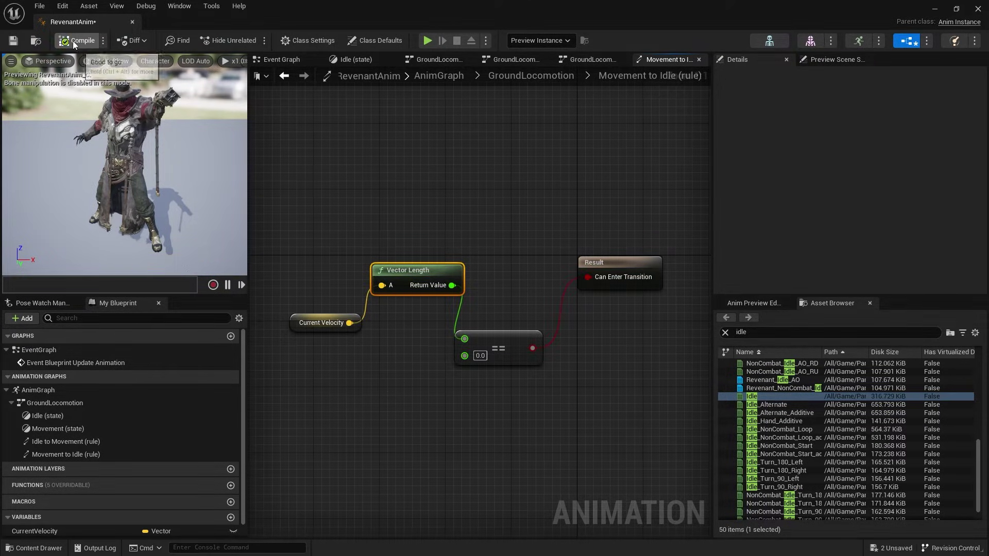
# Return to GroundLocomotion and open the Movement state's graph
pyautogui.click(551, 77)
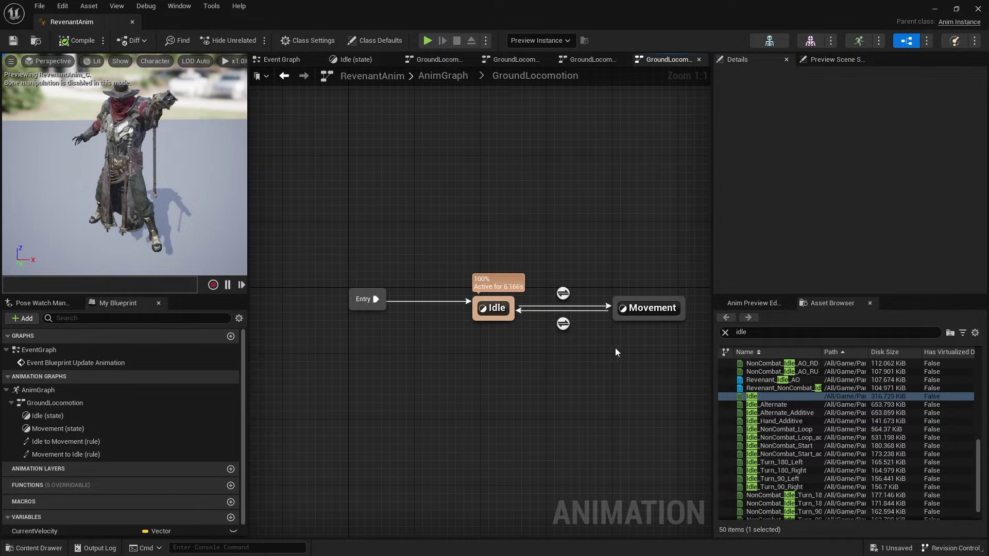
pyautogui.moveTo(615, 348); pyautogui.dragTo(457, 298, button='right')
pyautogui.doubleClick(495, 261)
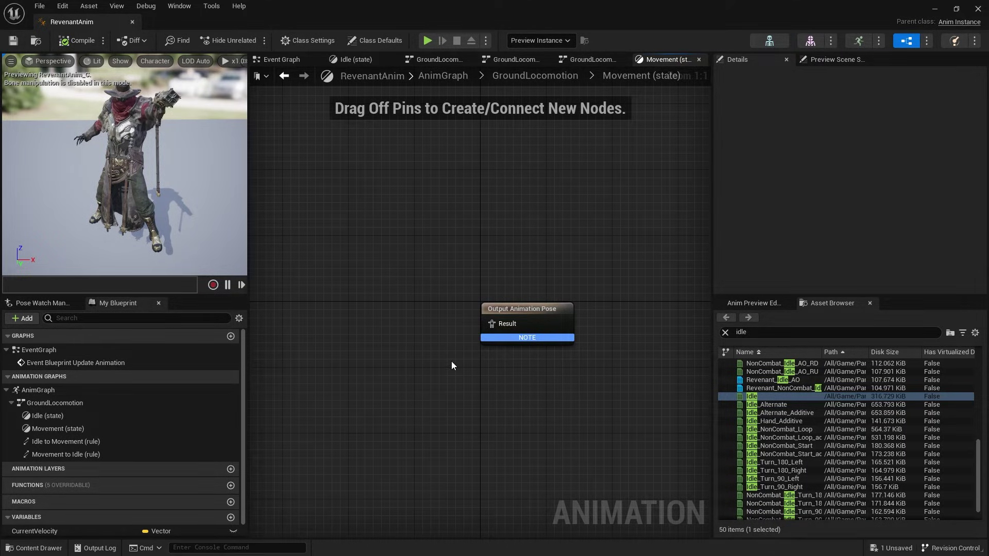
# Try searching the animation assets for "movement" and "wal", and filter the list by "jog" instead
pyautogui.click(766, 334)
pyautogui.write('movement')
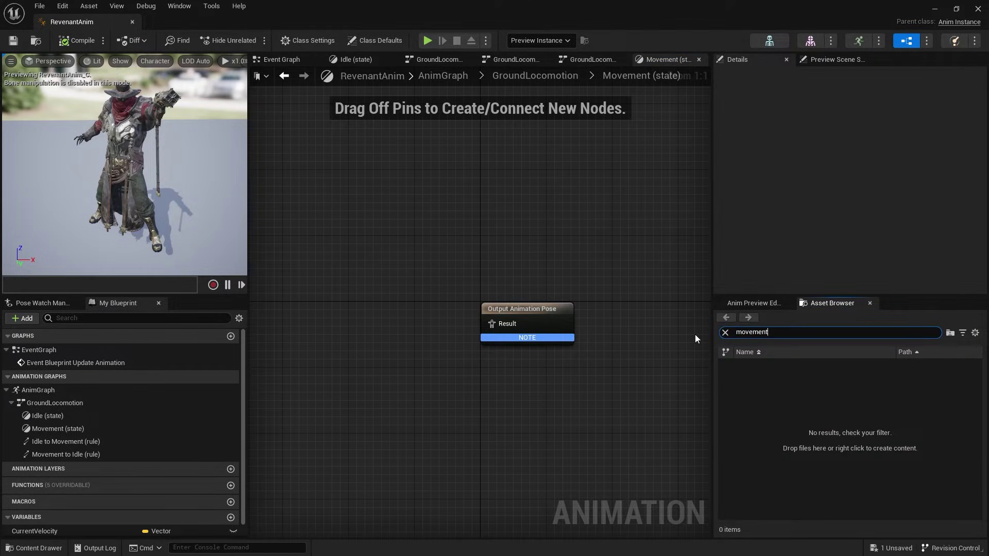
pyautogui.press('BackSpace')
pyautogui.press('BackSpace')
pyautogui.press('BackSpace')
pyautogui.press('BackSpace')
pyautogui.press('BackSpace')
pyautogui.press('BackSpace')
pyautogui.press('BackSpace')
pyautogui.press('BackSpace')
pyautogui.write('w')
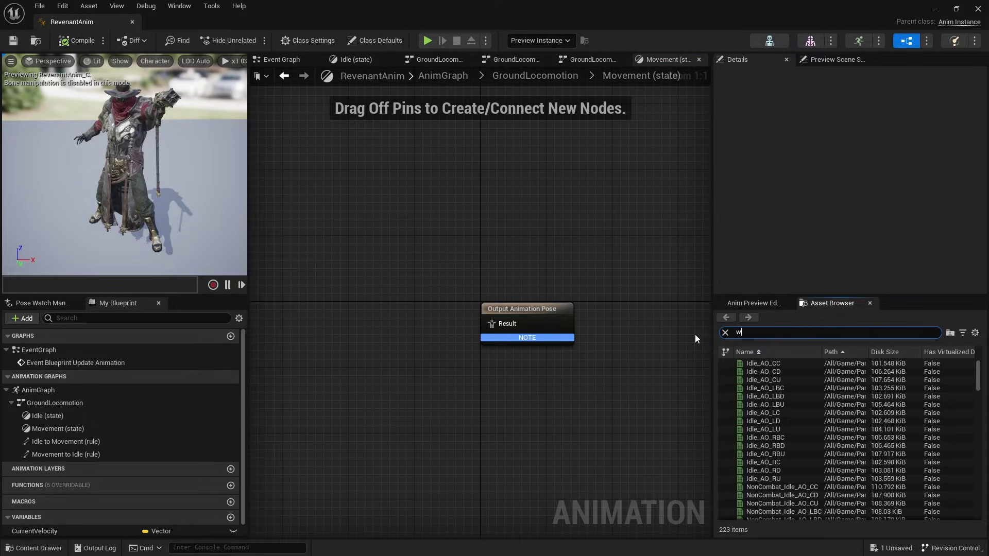
pyautogui.write('al')
pyautogui.press('BackSpace')
pyautogui.press('BackSpace')
pyautogui.press('BackSpace')
pyautogui.write('jog')
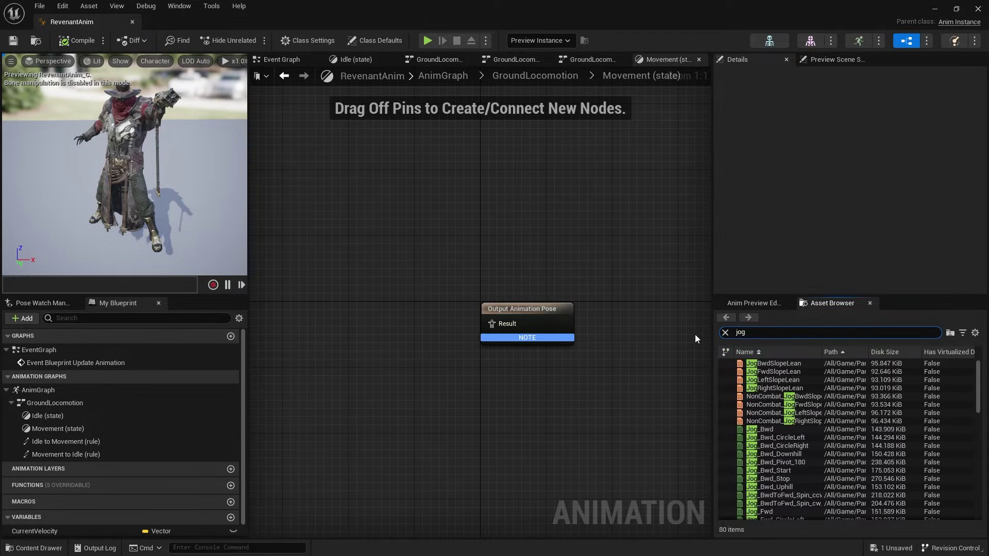
# Add the Jog_Fwd sequence to the Movement state, connect it to Output Animation Pose and compile the blueprint
pyautogui.scroll(-1, 760, 495)
pyautogui.moveTo(760, 495); pyautogui.dragTo(367, 301)
pyautogui.moveTo(416, 324); pyautogui.dragTo(498, 324)
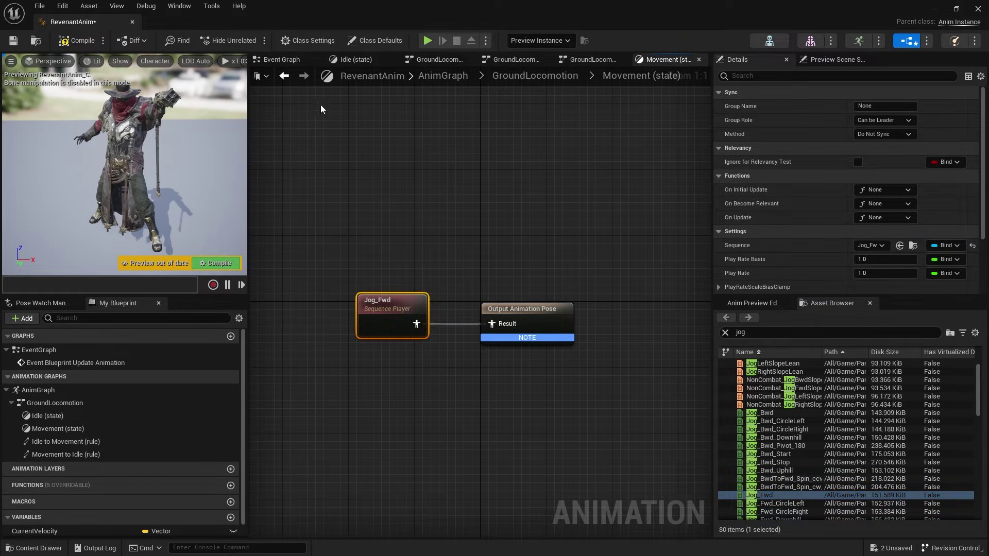
pyautogui.click(78, 40)
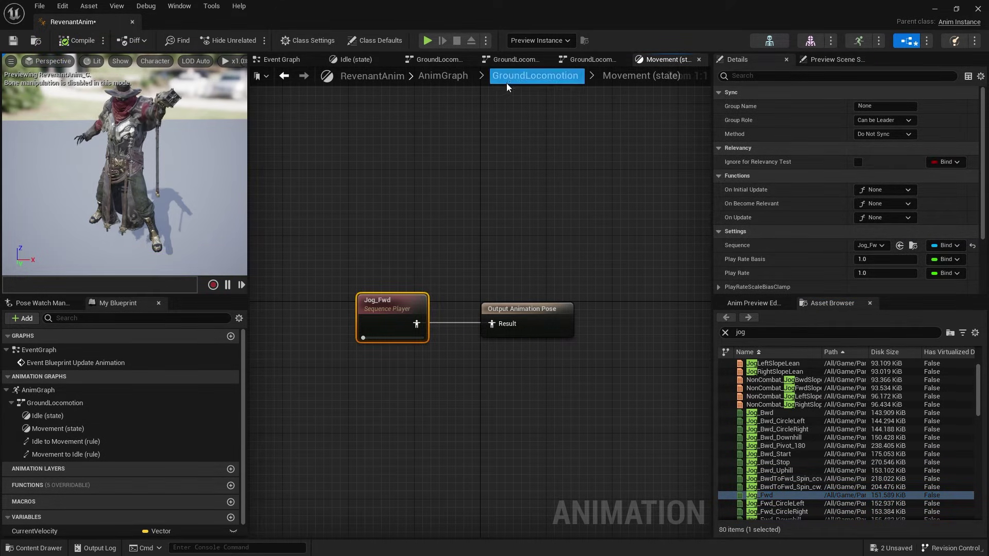
# Go back up to the AnimGraph and move the GroundLocomotion node level with Output Pose
pyautogui.click(536, 76)
pyautogui.click(441, 78)
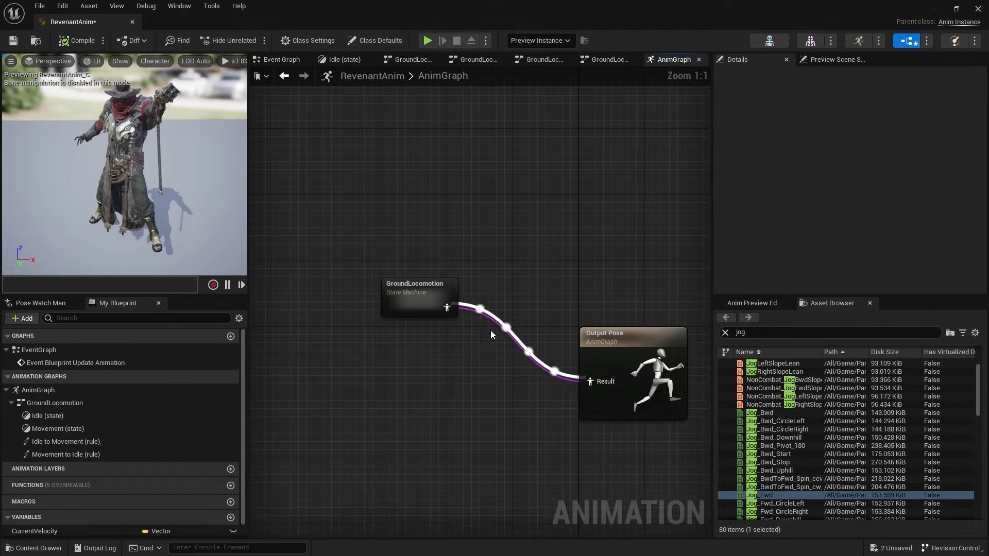
pyautogui.moveTo(421, 318); pyautogui.dragTo(457, 382)
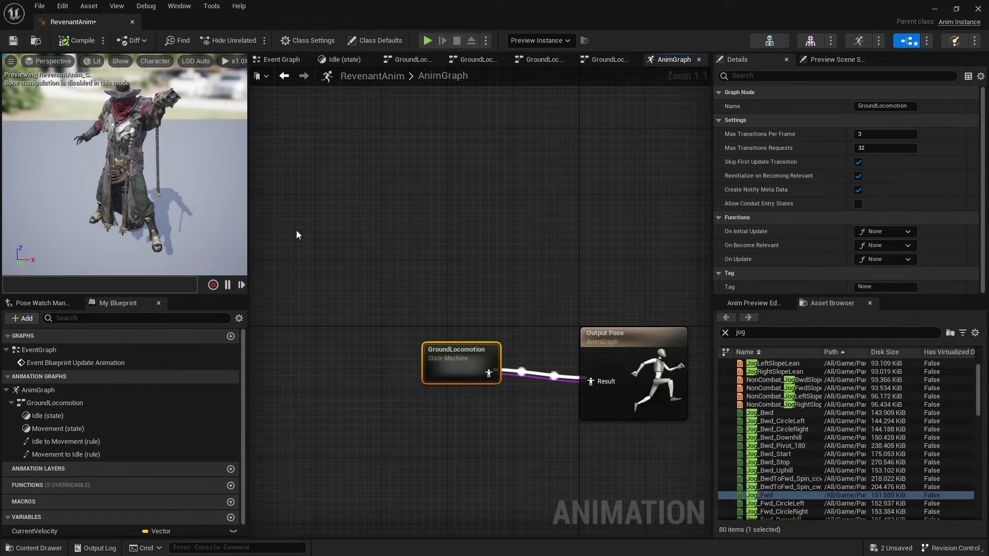
# In the Event Graph, check Try Get Pawn Owner's return value with an Is Valid node executed by Event Blueprint Update Animation
pyautogui.click(282, 60)
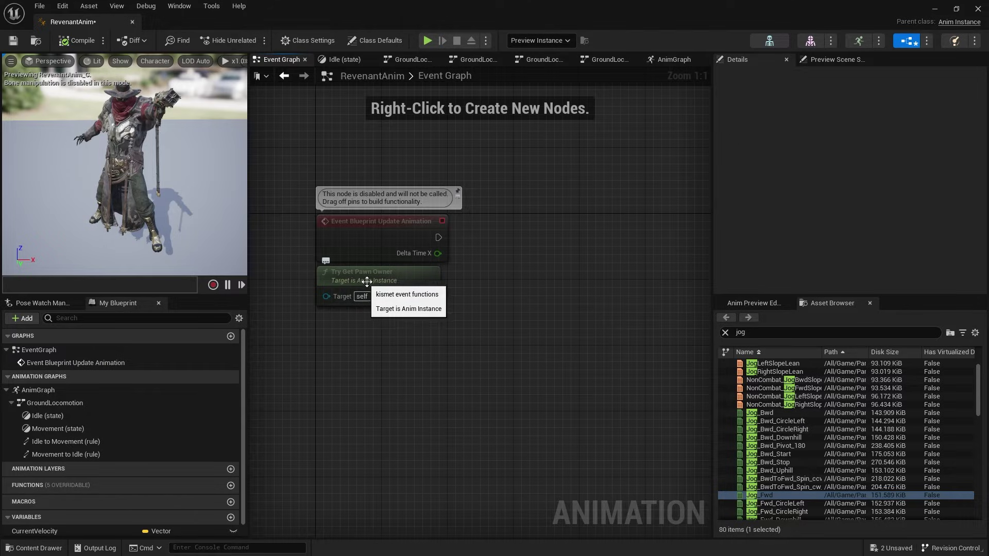
pyautogui.moveTo(331, 275); pyautogui.dragTo(331, 289)
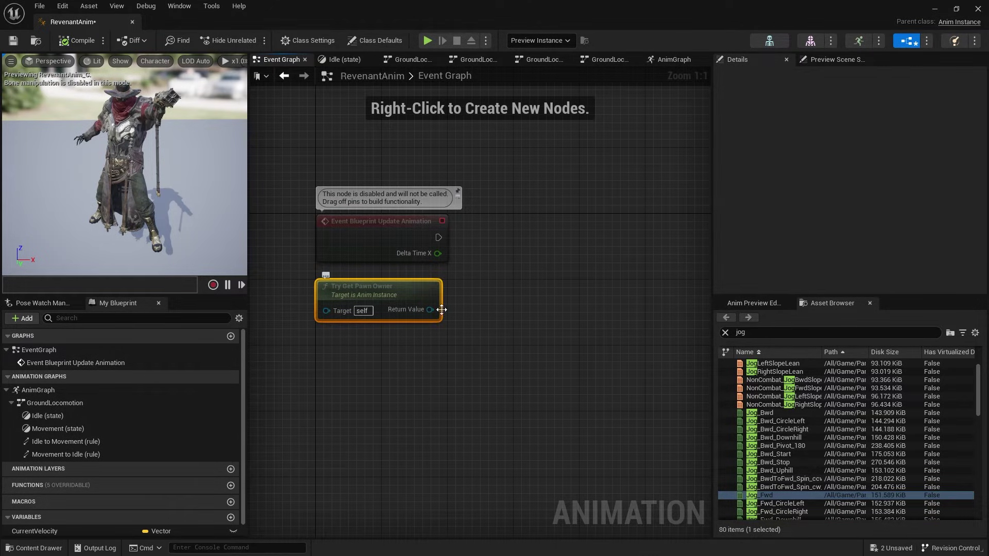
pyautogui.moveTo(430, 310); pyautogui.dragTo(546, 288)
pyautogui.write('velocity')
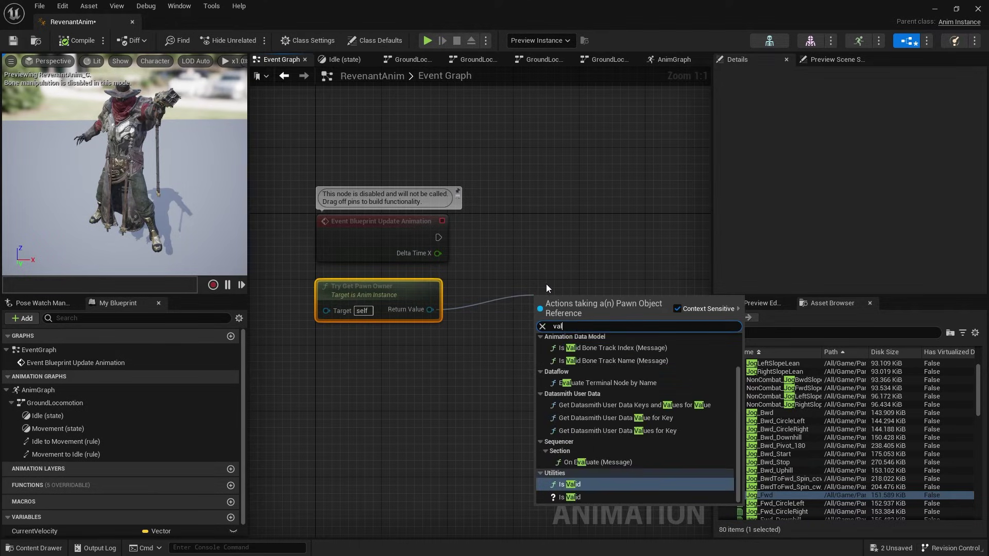
pyautogui.press('Escape')
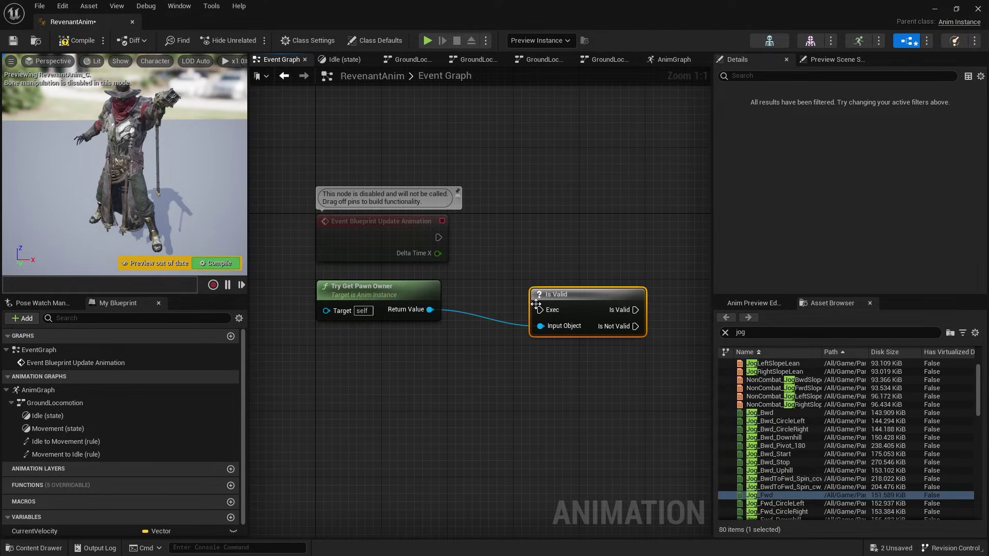
pyautogui.moveTo(539, 310); pyautogui.dragTo(438, 239)
pyautogui.moveTo(572, 298); pyautogui.dragTo(539, 224)
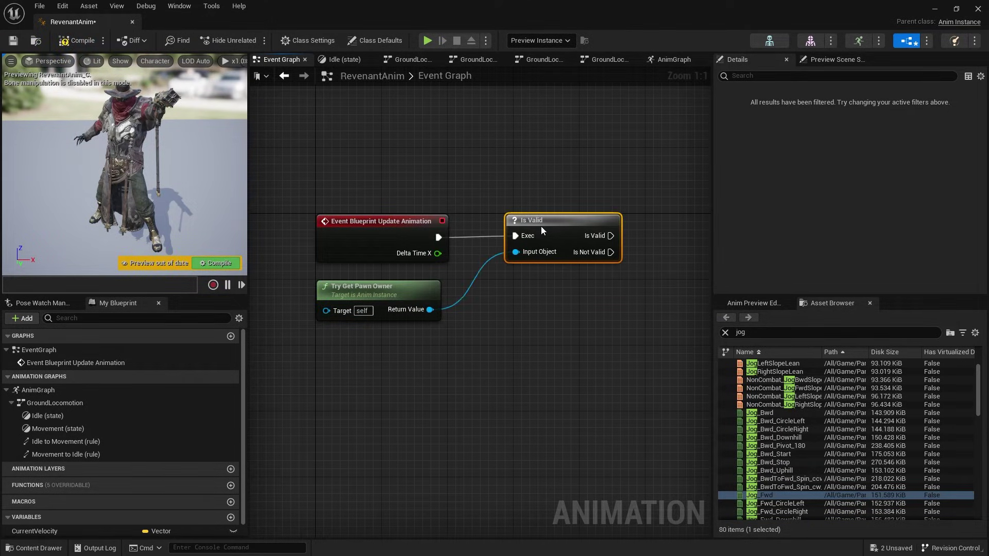
# Add a Get Velocity node from Try Get Pawn Owner's return value and place it below Is Valid
pyautogui.moveTo(429, 309); pyautogui.dragTo(485, 352)
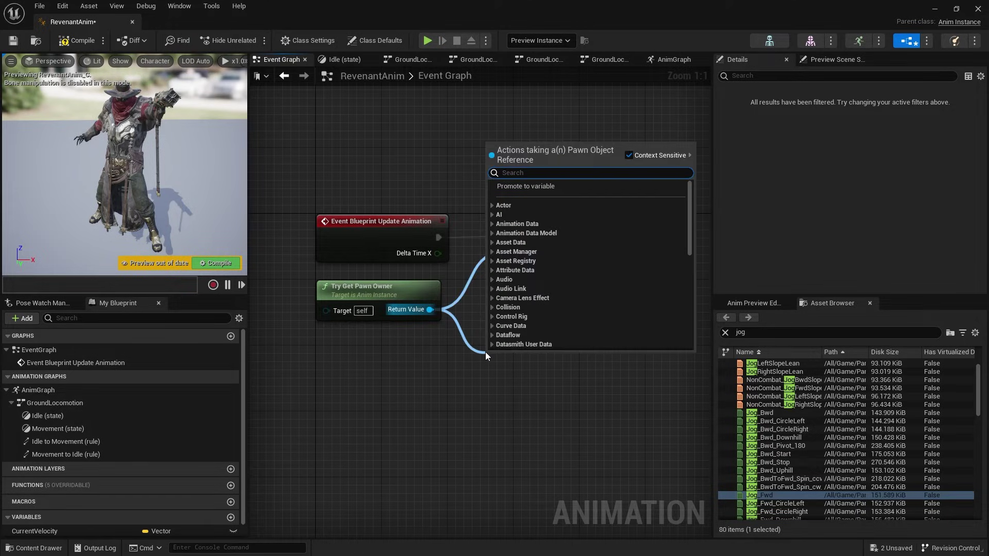
pyautogui.write('velocity')
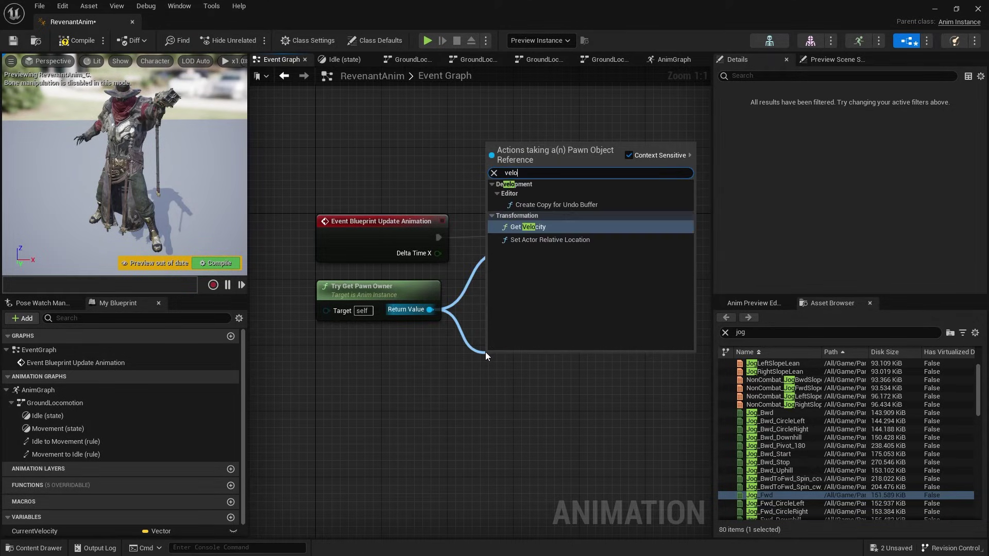
pyautogui.press('Return')
pyautogui.moveTo(486, 351); pyautogui.dragTo(501, 285)
# Set CurrentVelocity from Get Velocity, execute the setter from the Is Valid output, and compile and save the blueprint
pyautogui.moveTo(35, 531); pyautogui.dragTo(592, 310)
pyautogui.moveTo(584, 375); pyautogui.dragTo(377, 380, button='right')
pyautogui.moveTo(482, 307); pyautogui.dragTo(462, 237)
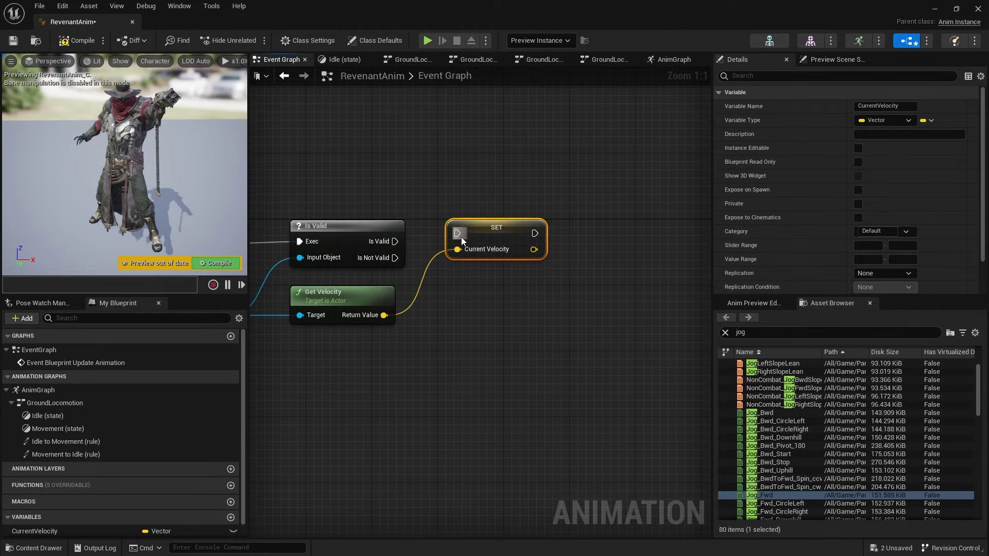
pyautogui.moveTo(395, 241); pyautogui.dragTo(509, 251)
pyautogui.click(295, 215)
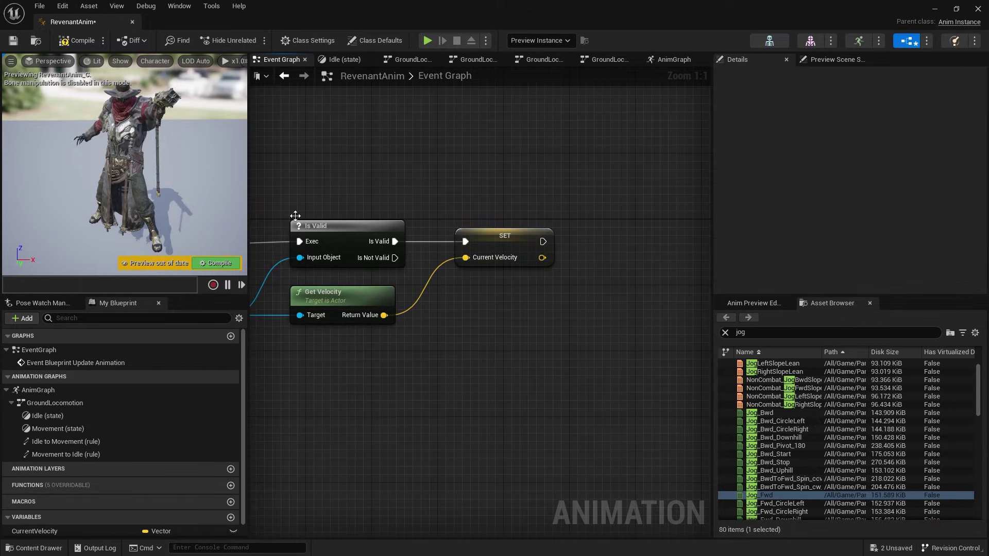
pyautogui.click(13, 40)
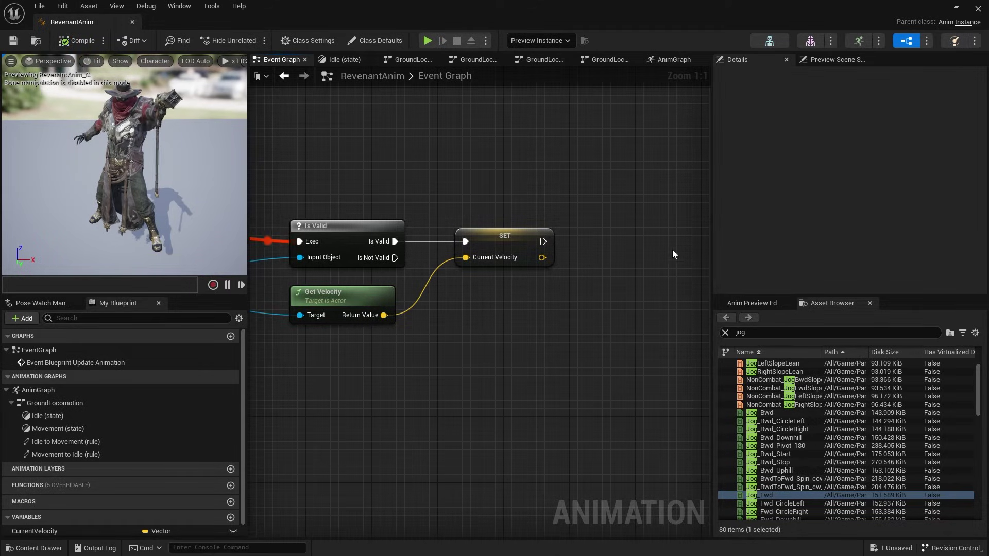
# Test the preview by raising Current Velocity's X to about 4.54, applying it, raising X to about 11.56 and compiling
pyautogui.moveTo(604, 174); pyautogui.dragTo(780, 137, button='right')
pyautogui.click(755, 303)
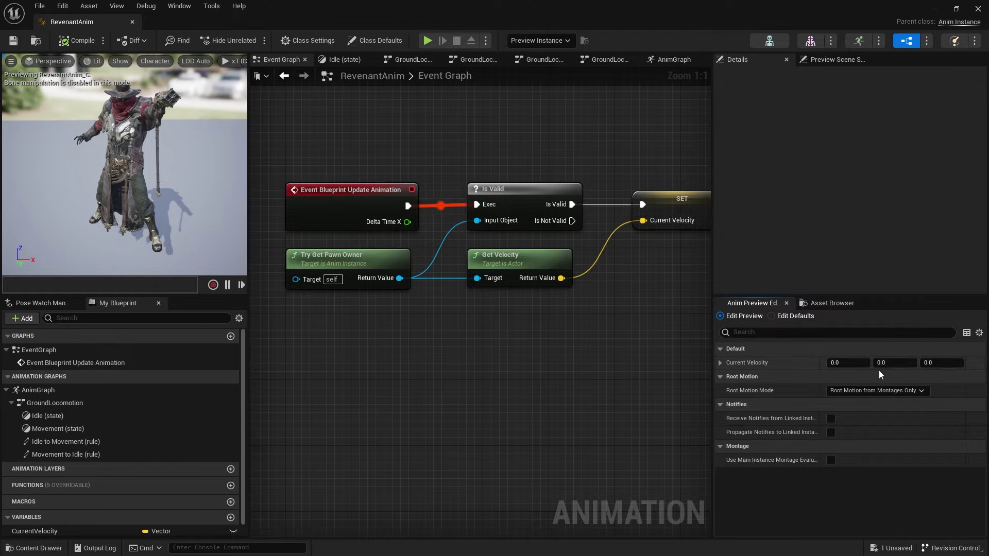
pyautogui.moveTo(842, 363); pyautogui.dragTo(870, 363)
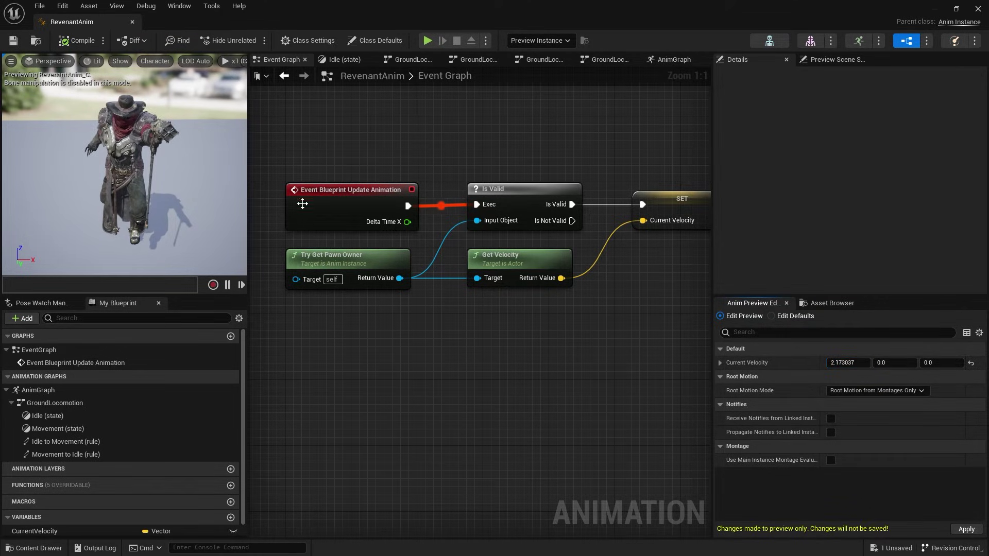
pyautogui.moveTo(855, 363); pyautogui.dragTo(868, 362)
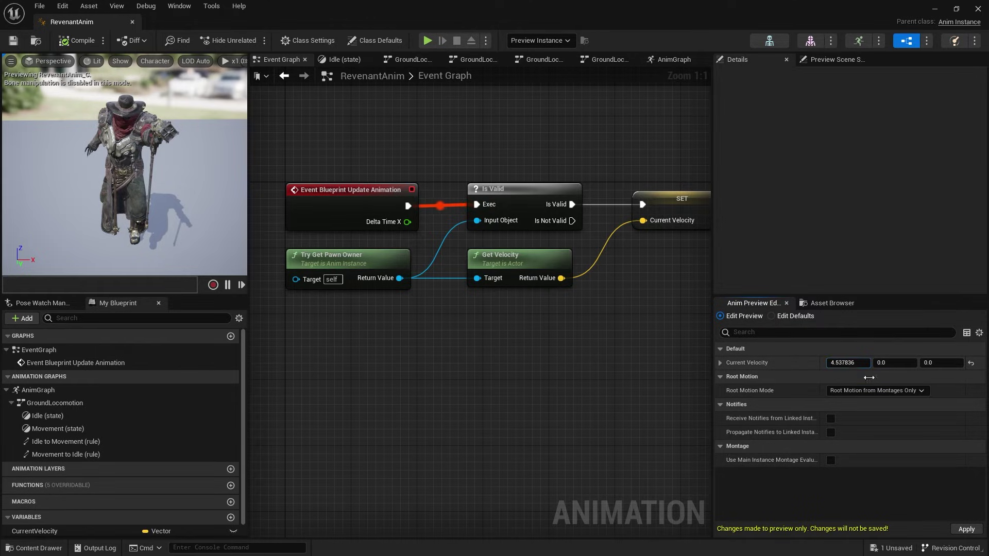
pyautogui.click(966, 529)
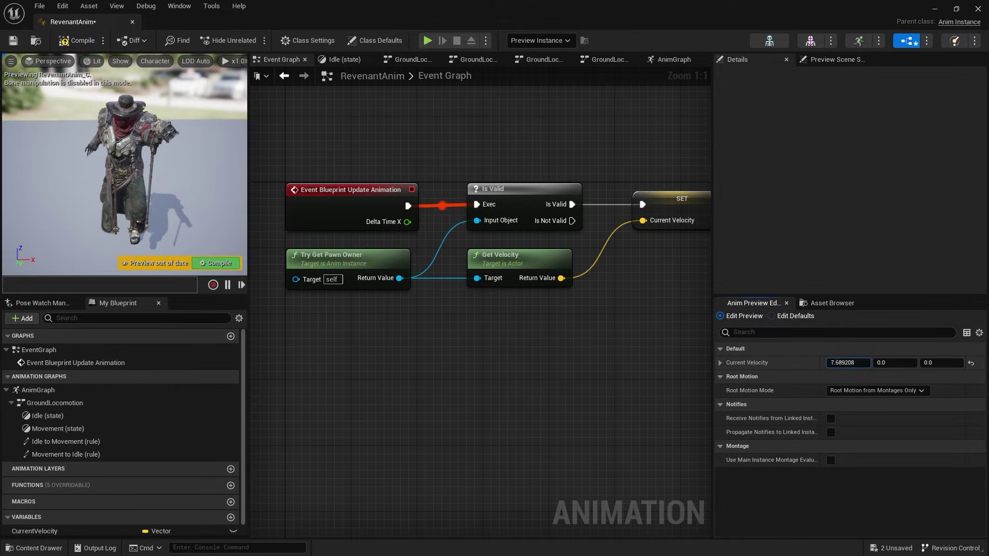
pyautogui.moveTo(848, 363); pyautogui.dragTo(886, 362)
pyautogui.click(226, 264)
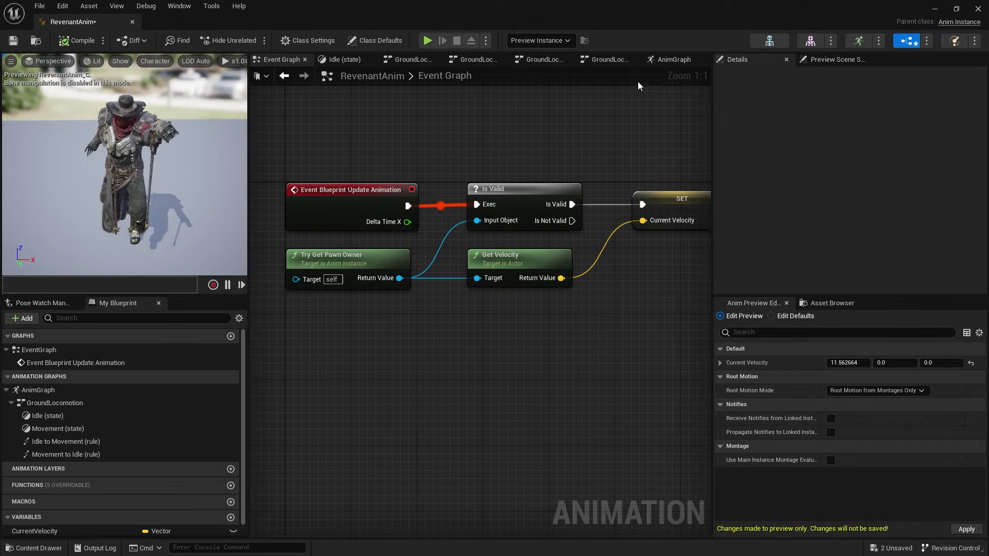
# Reopen the Movement state inside GroundLocomotion, enable Loop Animation on the Jog_Fwd player and compile
pyautogui.click(672, 59)
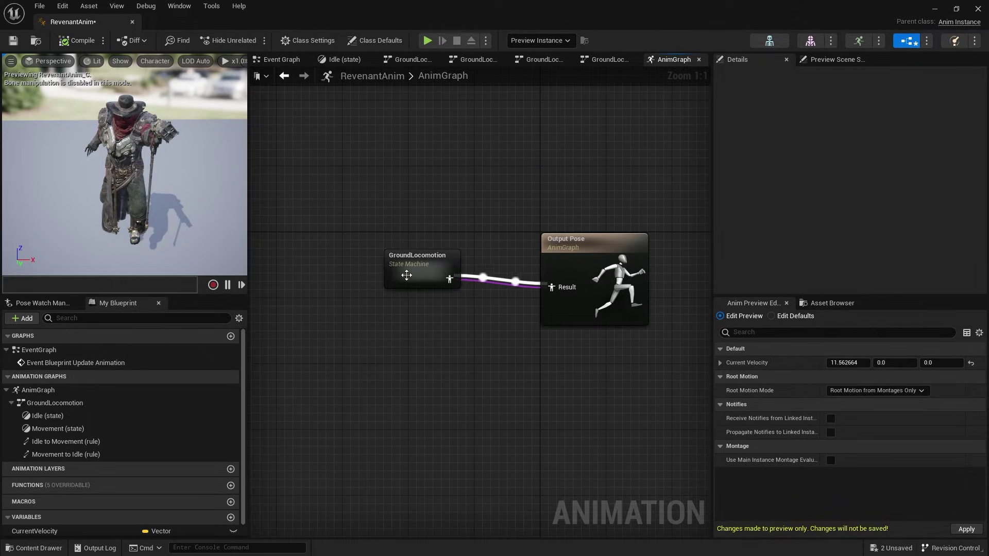
pyautogui.doubleClick(406, 275)
pyautogui.doubleClick(653, 312)
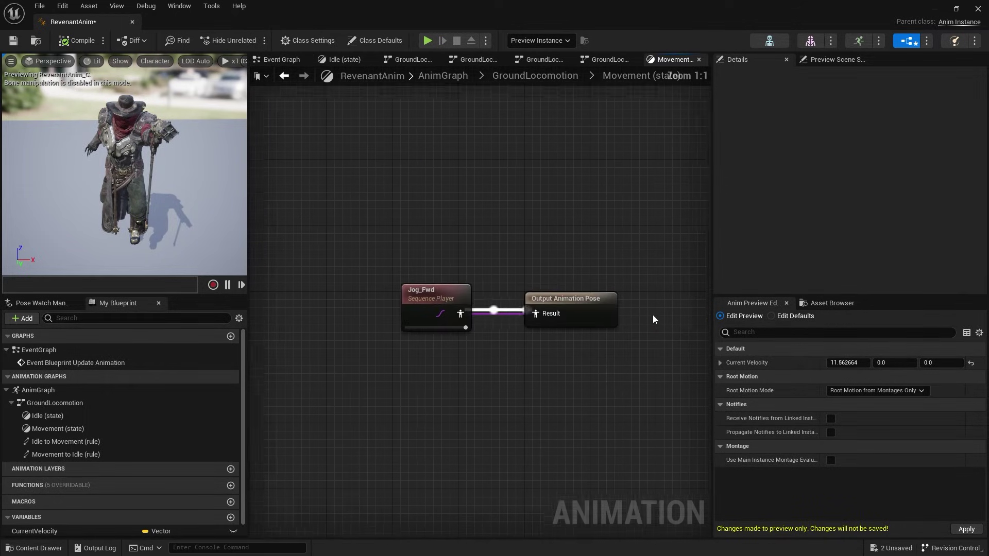
pyautogui.click(450, 315)
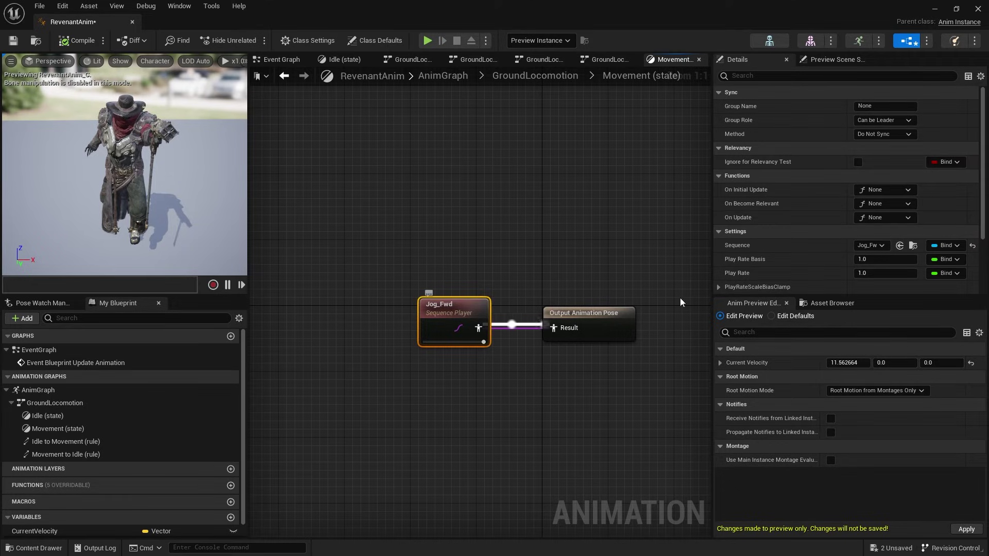
pyautogui.scroll(-3, 808, 179)
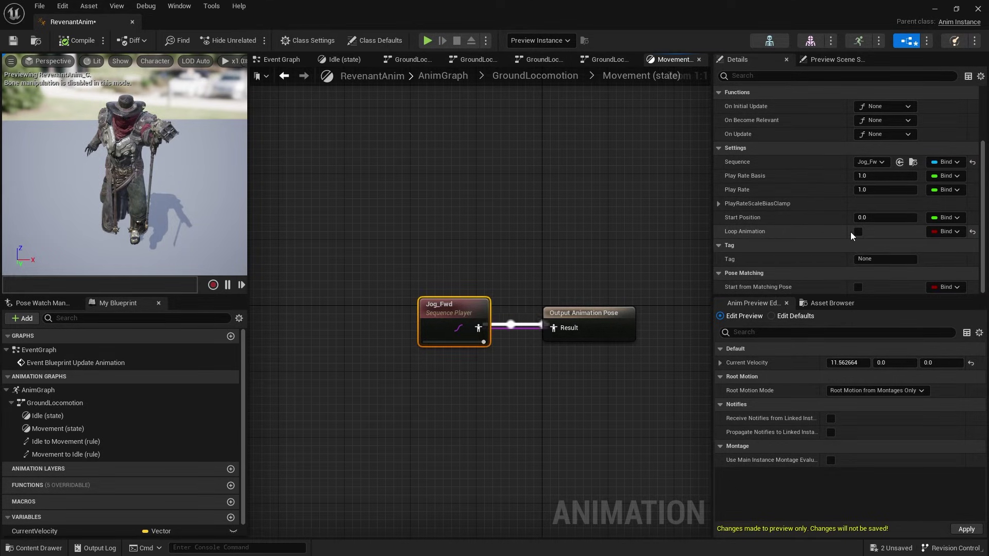
pyautogui.click(858, 231)
pyautogui.click(220, 262)
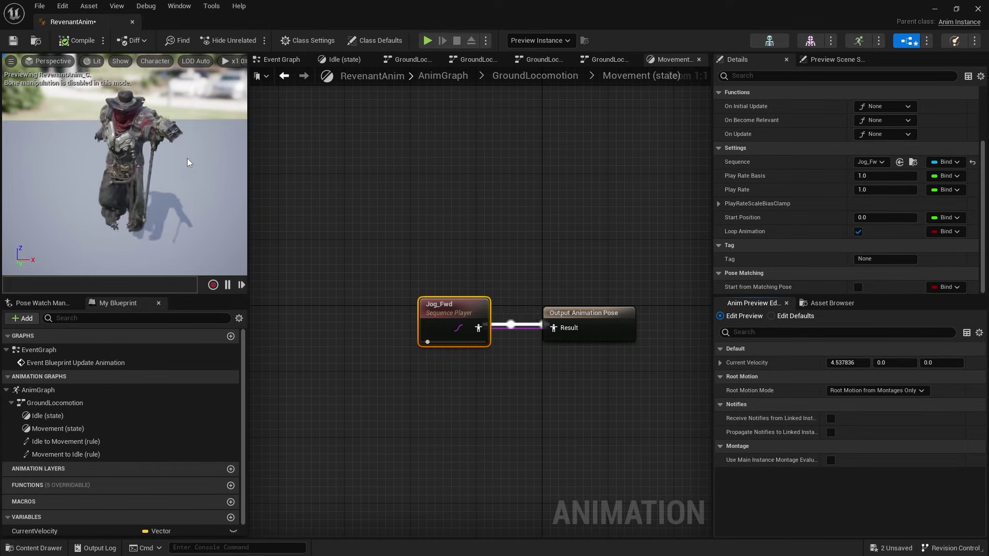
# Set the preview Current Velocity's X to 0, apply it to the defaults and compile the blueprint
pyautogui.click(849, 362)
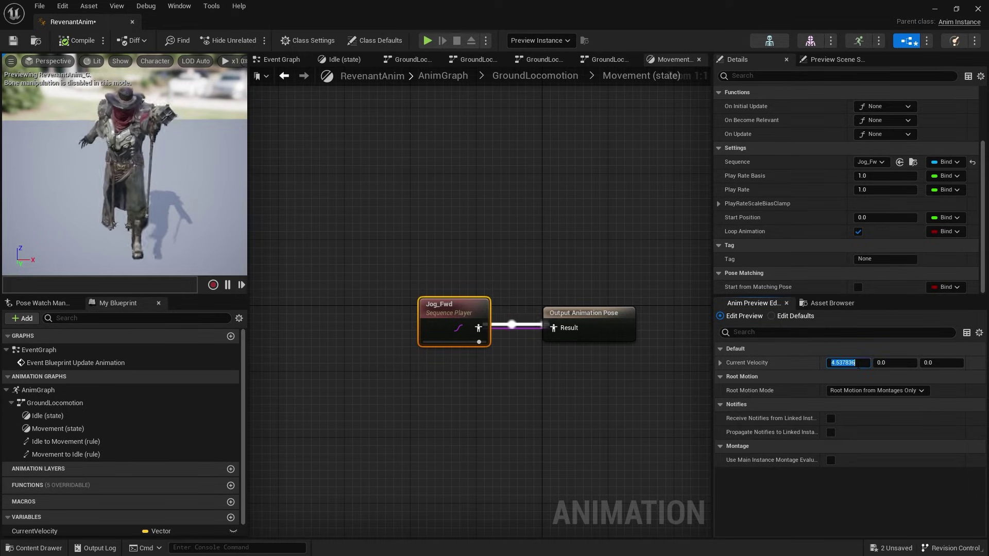
pyautogui.write('0')
pyautogui.press('Return')
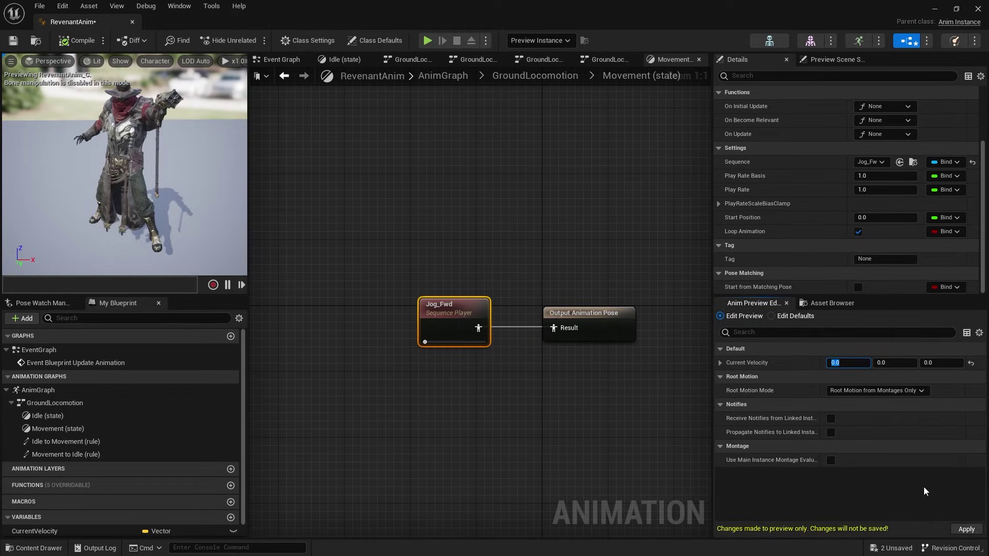
pyautogui.click(967, 529)
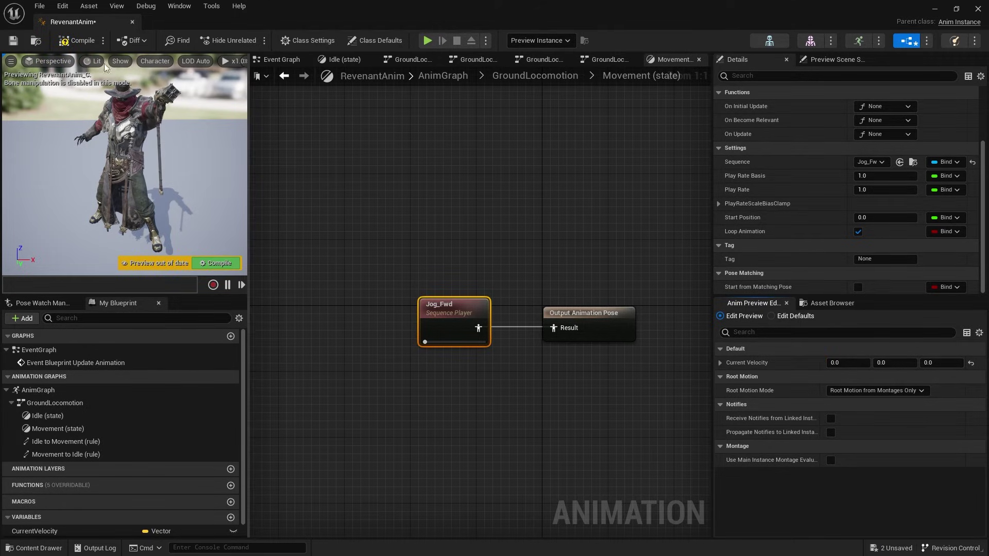
pyautogui.click(77, 41)
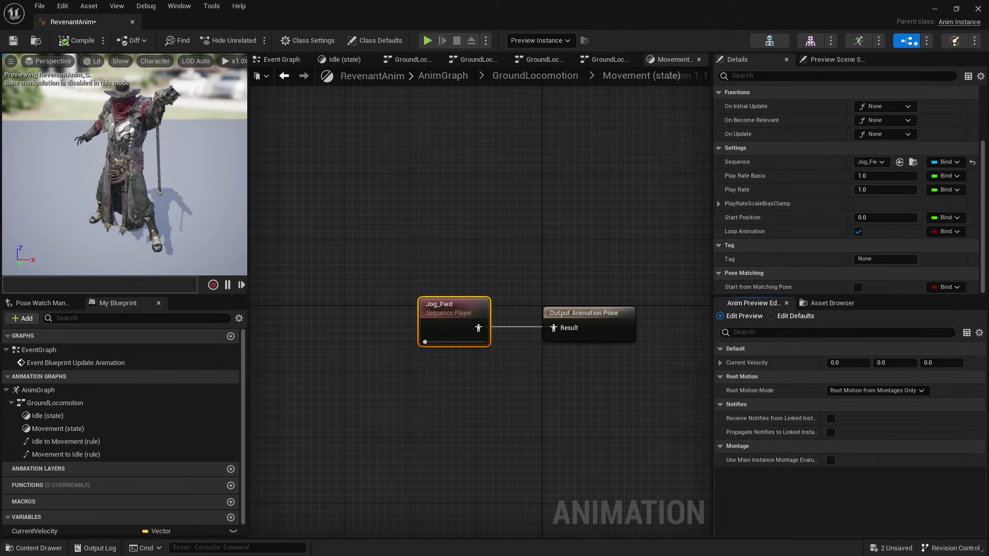
# Close the animation blueprint editor and open the RevenantPlayerCharacter blueprint from ParagonRevenant/Characters/Heroes/Revenant
pyautogui.click(977, 10)
pyautogui.click(54, 553)
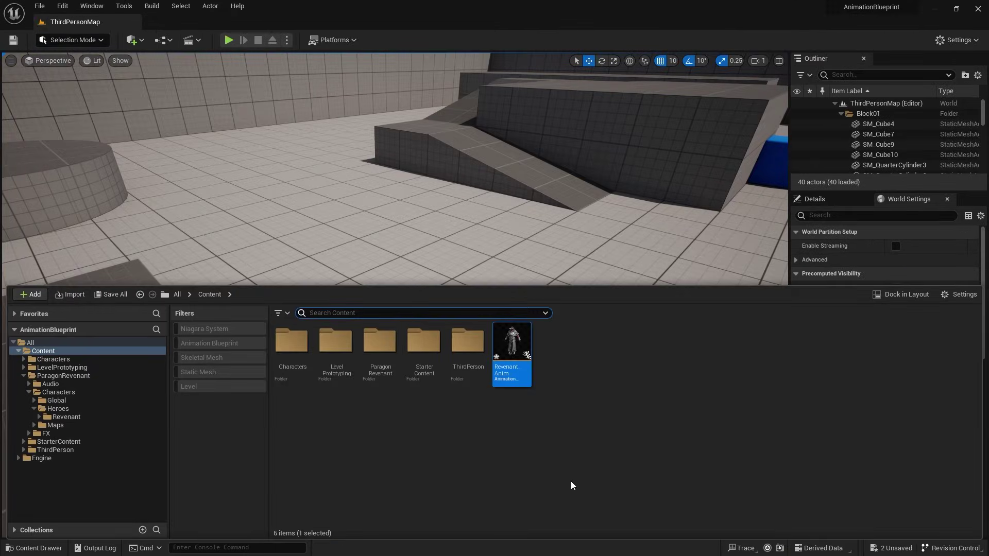
pyautogui.doubleClick(385, 342)
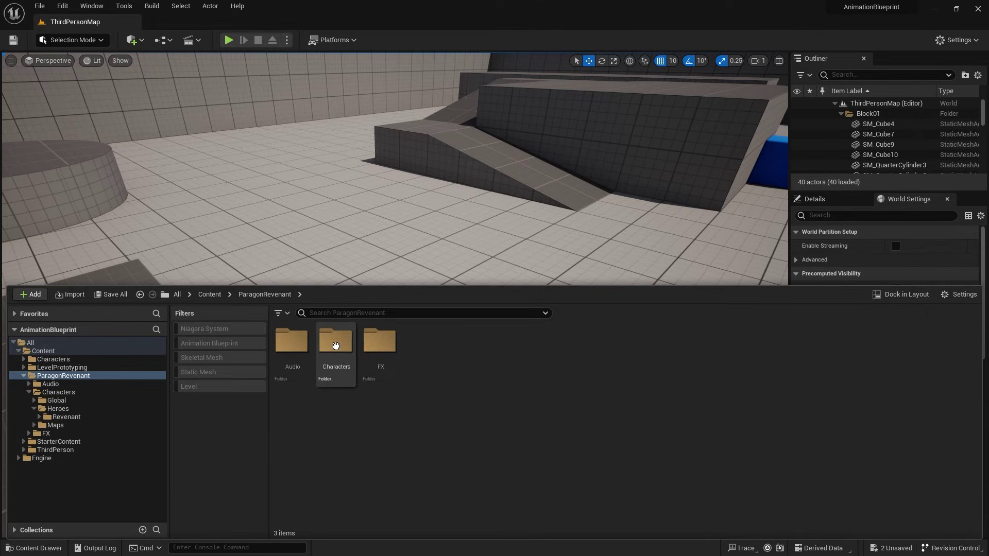
pyautogui.doubleClick(335, 342)
pyautogui.doubleClick(335, 342)
pyautogui.doubleClick(292, 342)
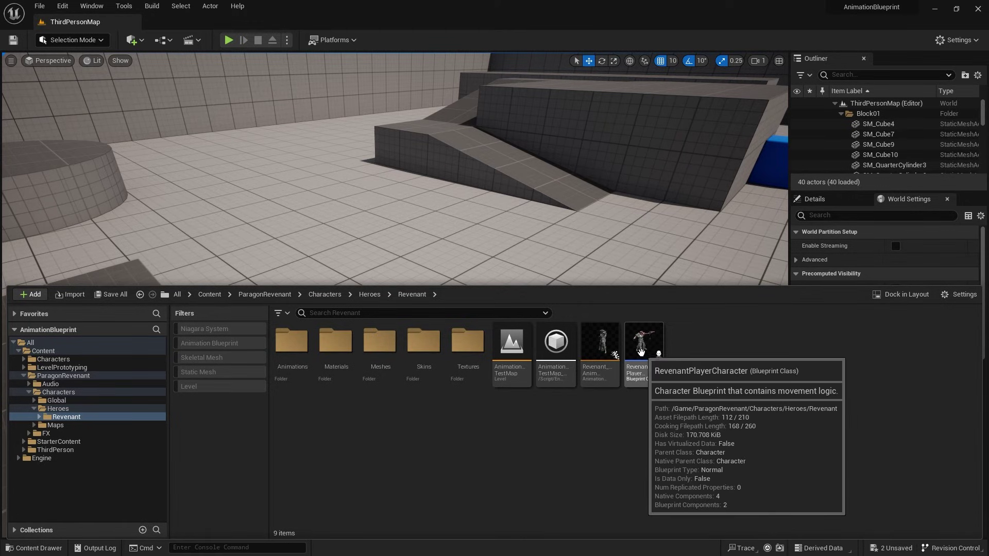
pyautogui.doubleClick(643, 363)
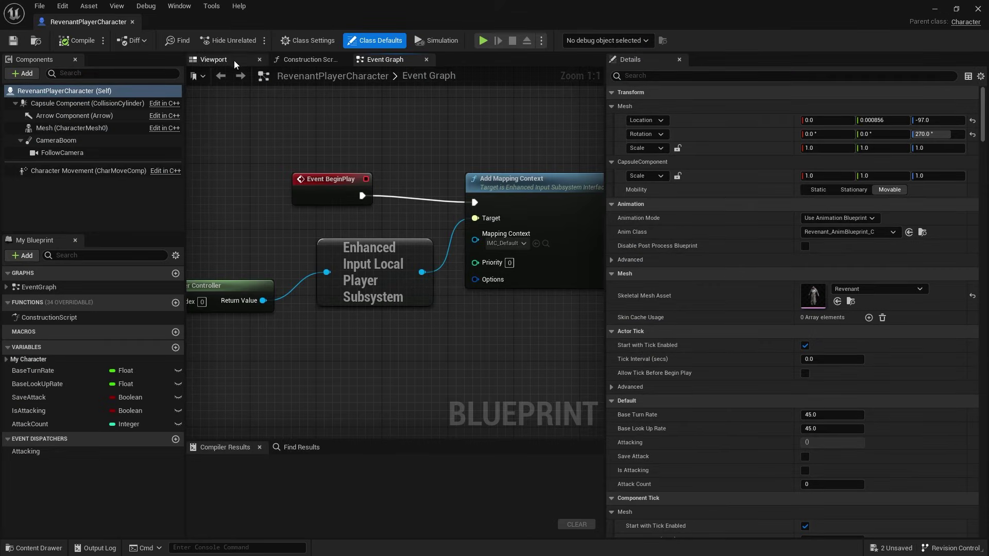
# Set the Anim Class of the character's Mesh component to RevenantAnim, then compile and save the blueprint
pyautogui.click(232, 59)
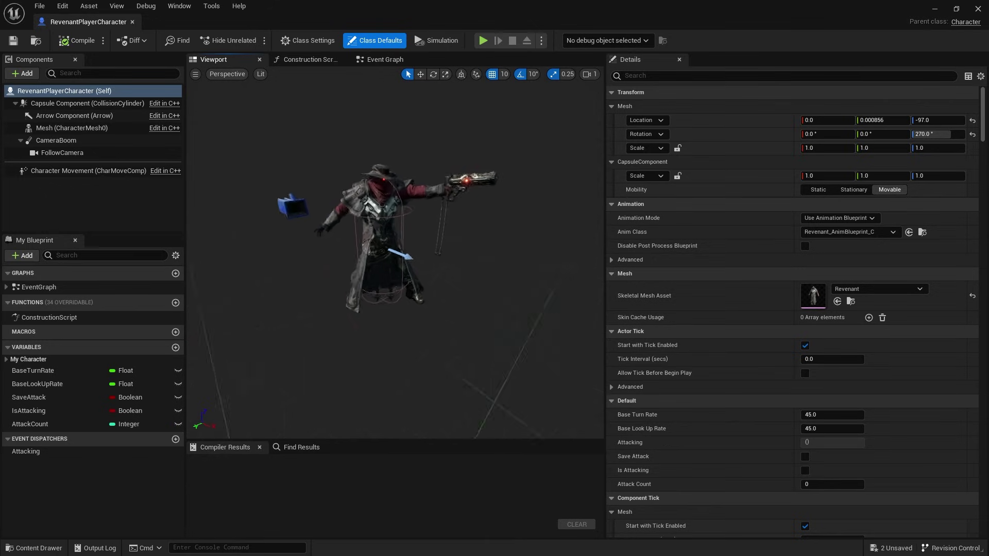
pyautogui.click(82, 129)
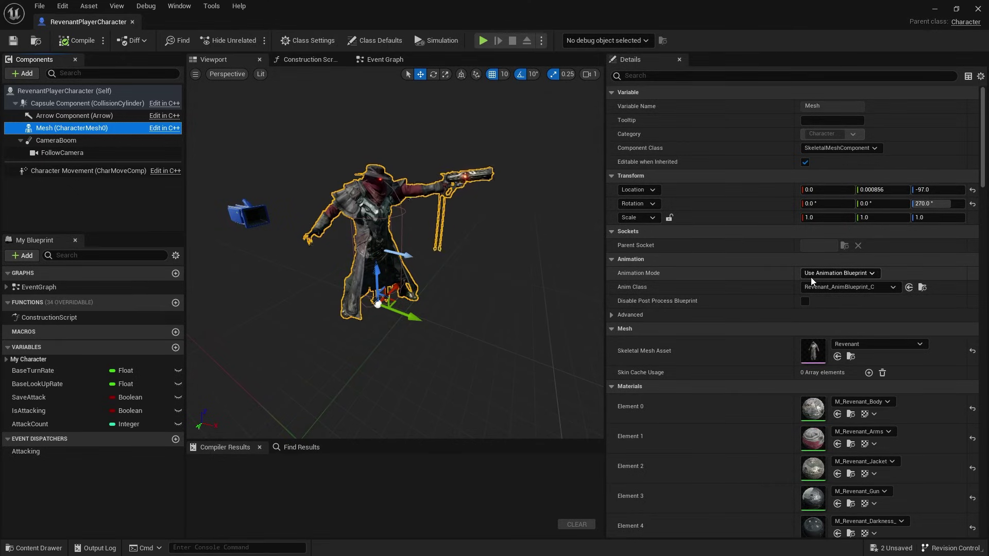
pyautogui.click(839, 289)
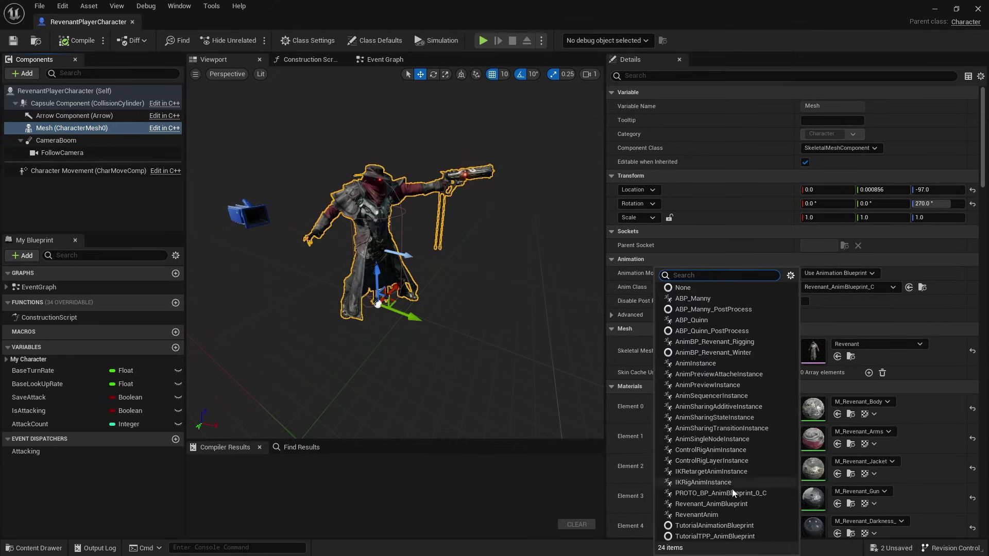
pyautogui.click(711, 513)
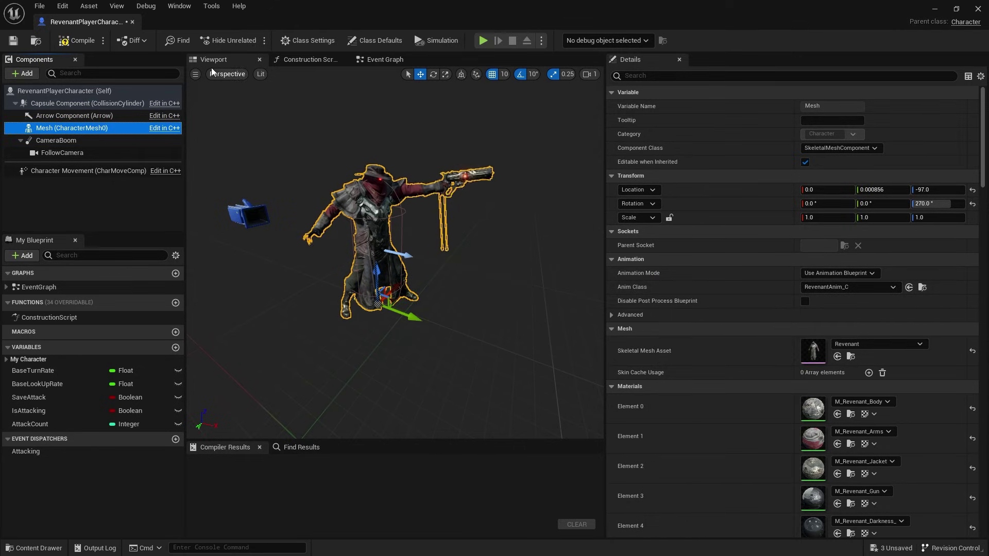
pyautogui.click(85, 41)
pyautogui.click(13, 40)
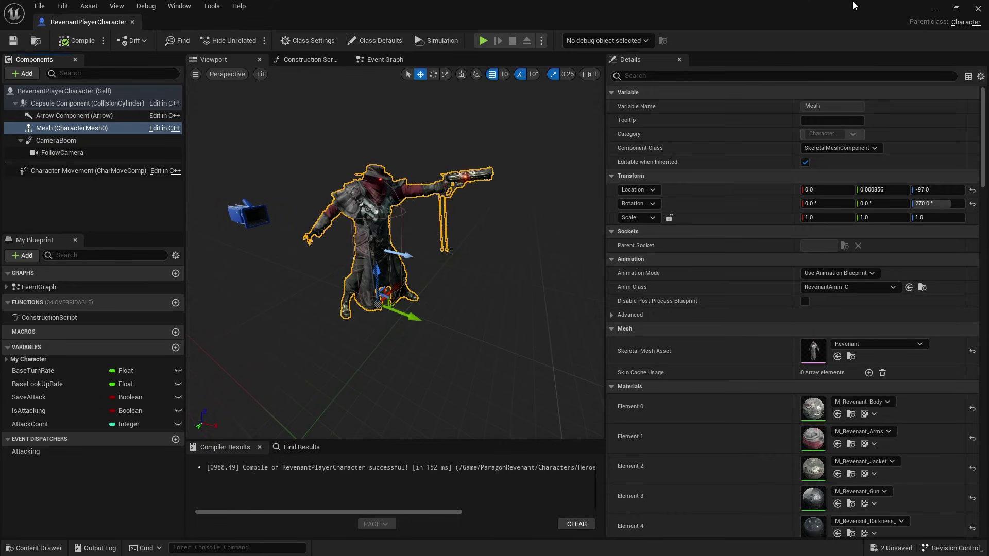
# Close the blueprint editor, play ThirdPersonMap and move the character forward and to the right to test its idle and jog animations
pyautogui.click(978, 9)
pyautogui.click(229, 40)
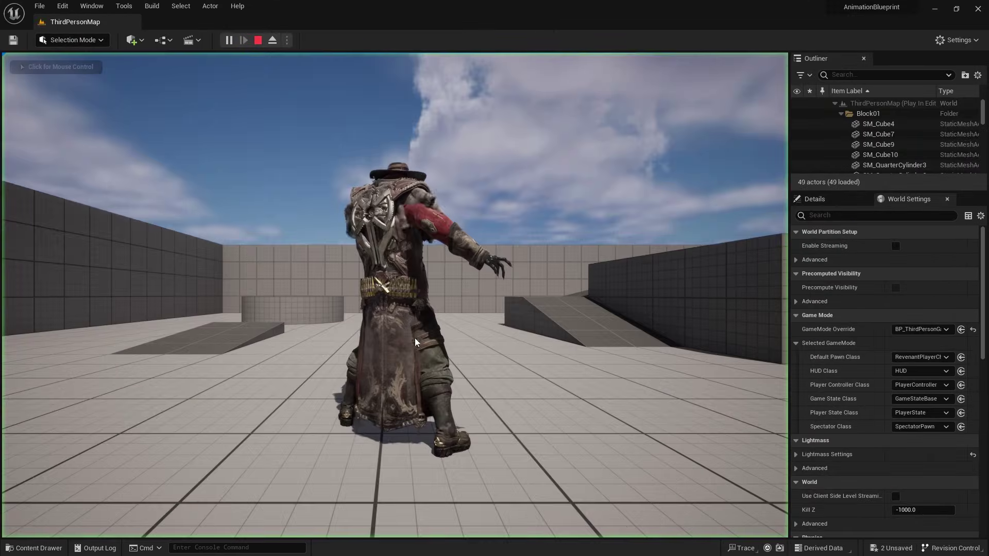
pyautogui.press('w')
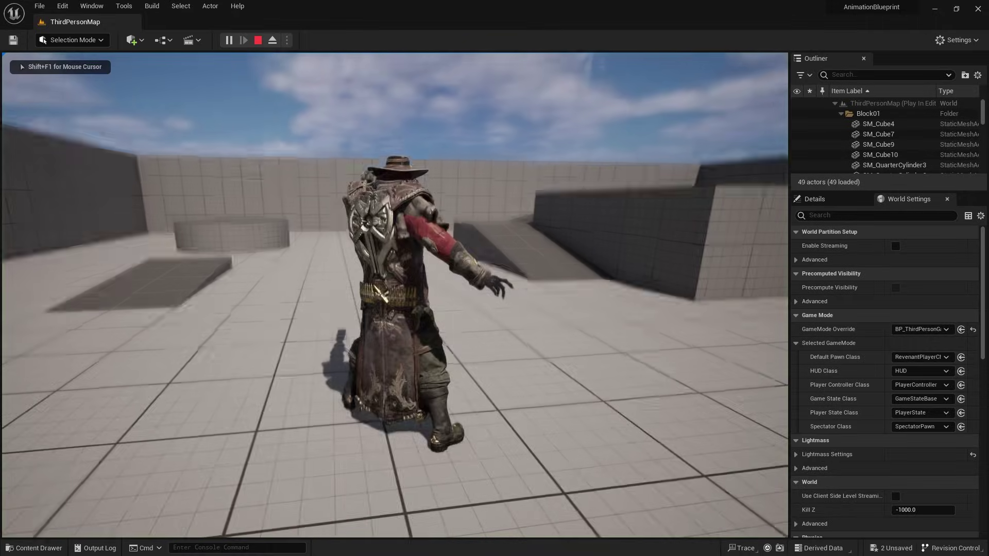
pyautogui.press('w')
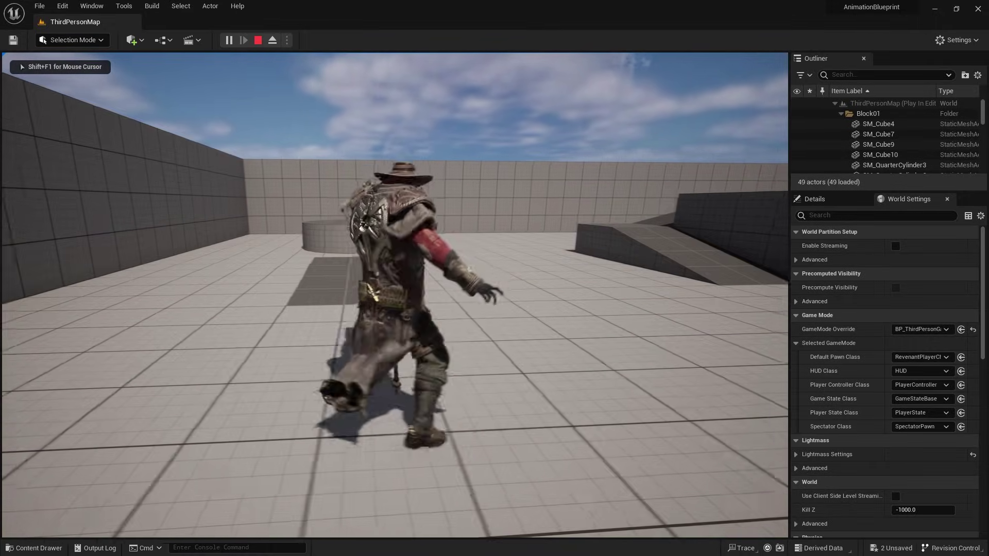
pyautogui.press('d')
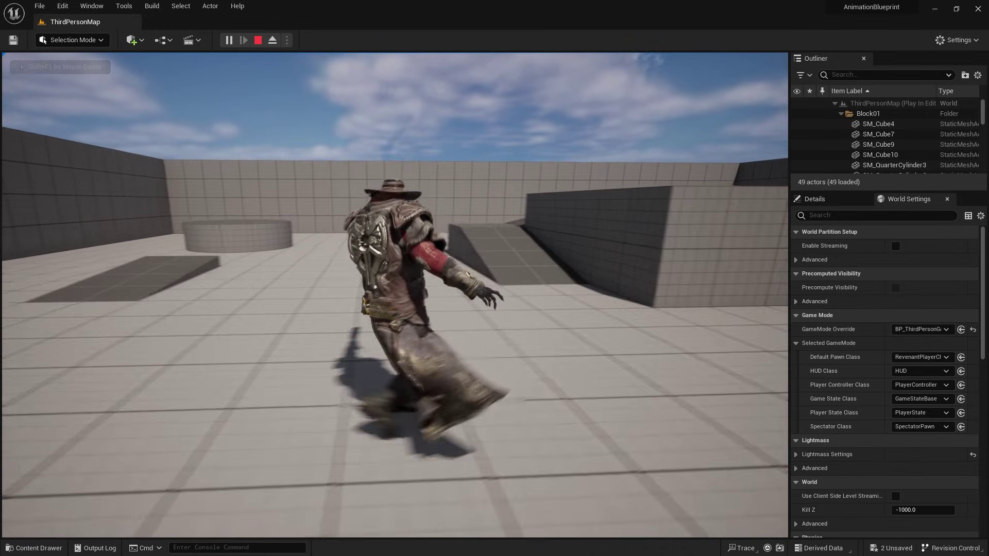
pyautogui.press('w')
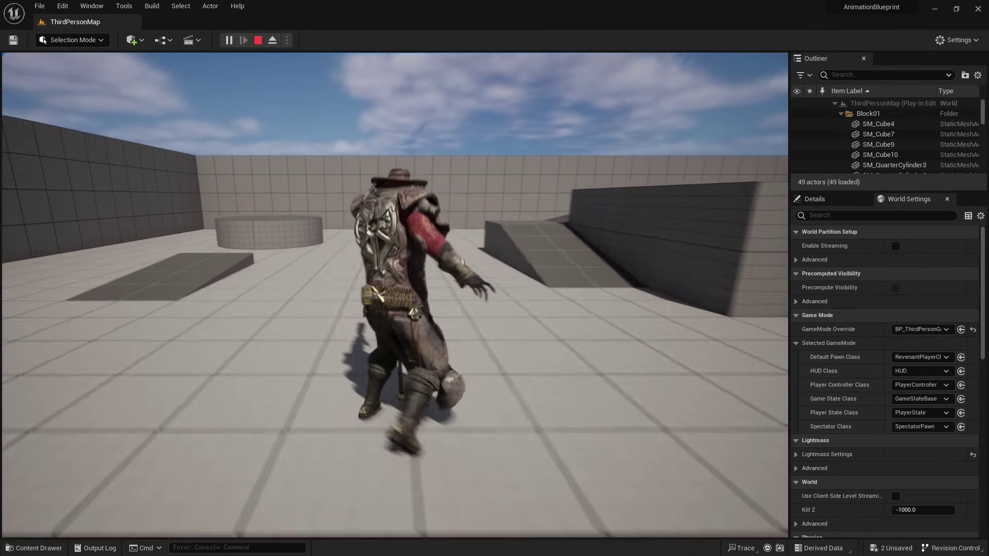